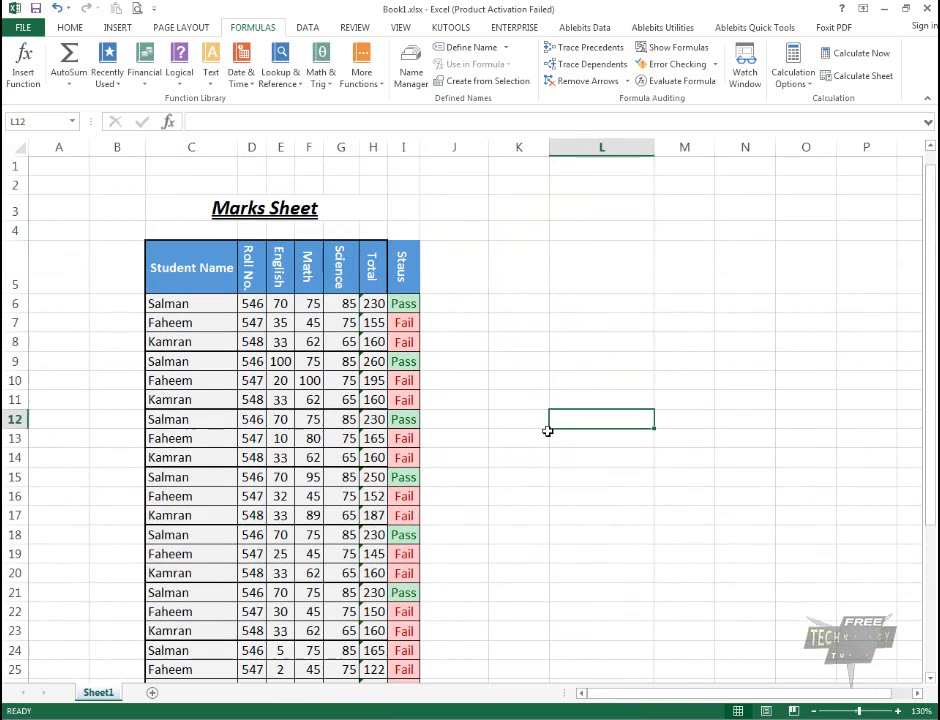
pyautogui.click(571, 373)
pyautogui.click(588, 318)
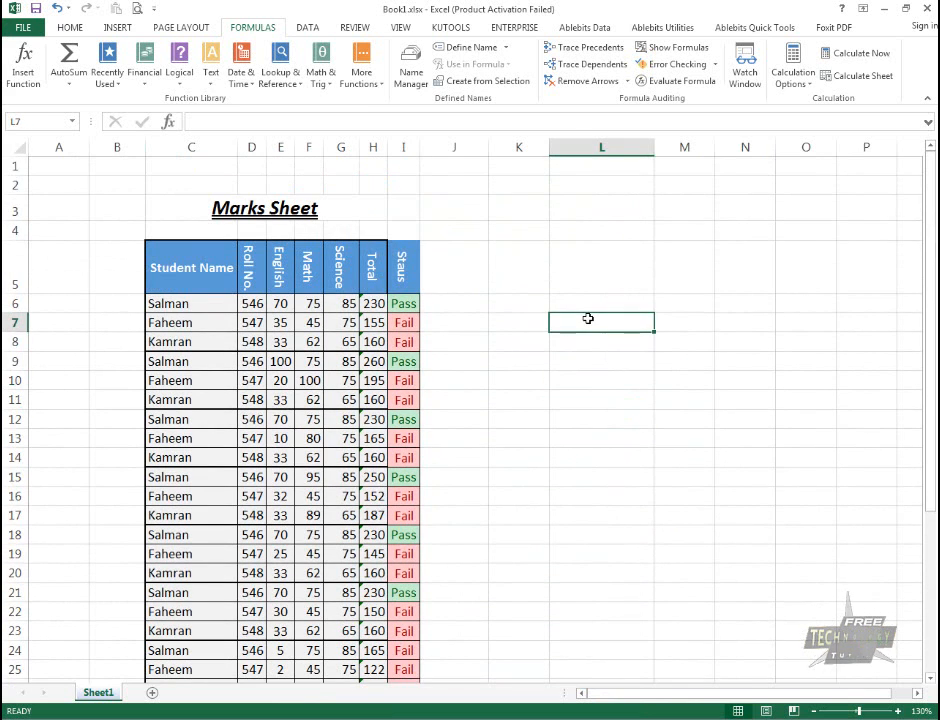
pyautogui.click(566, 493)
pyautogui.scroll(-4, 575, 459)
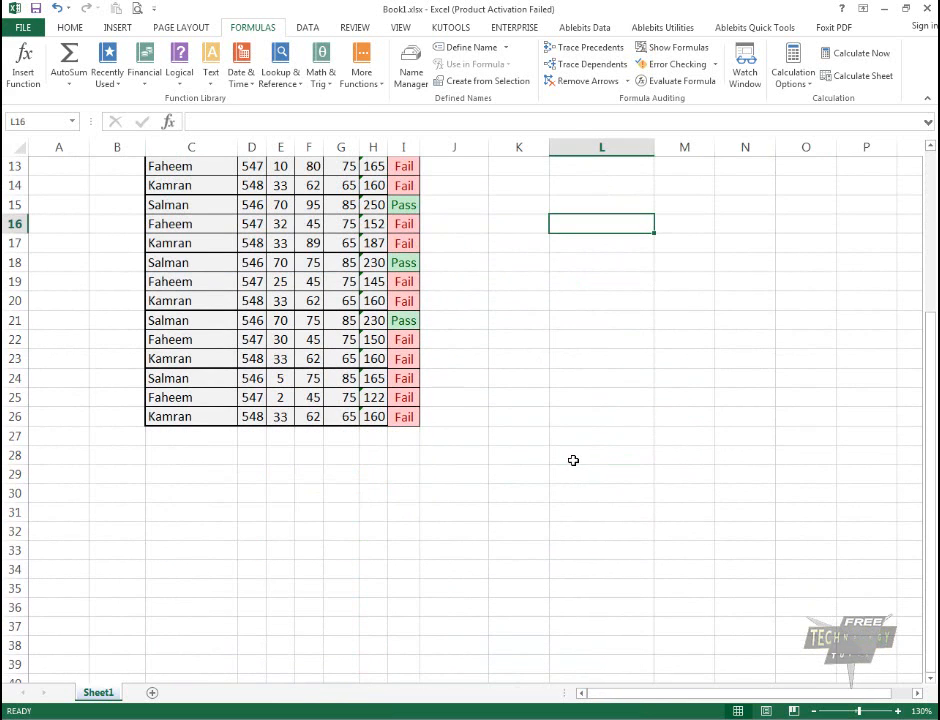
pyautogui.click(565, 376)
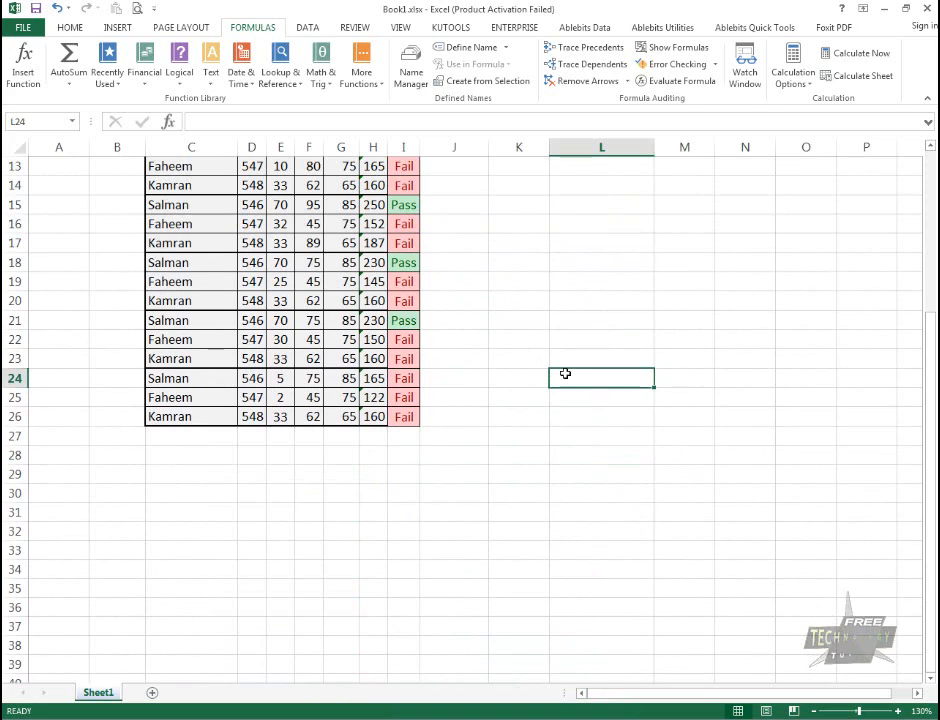
pyautogui.scroll(4, 564, 388)
pyautogui.scroll(-1, 564, 389)
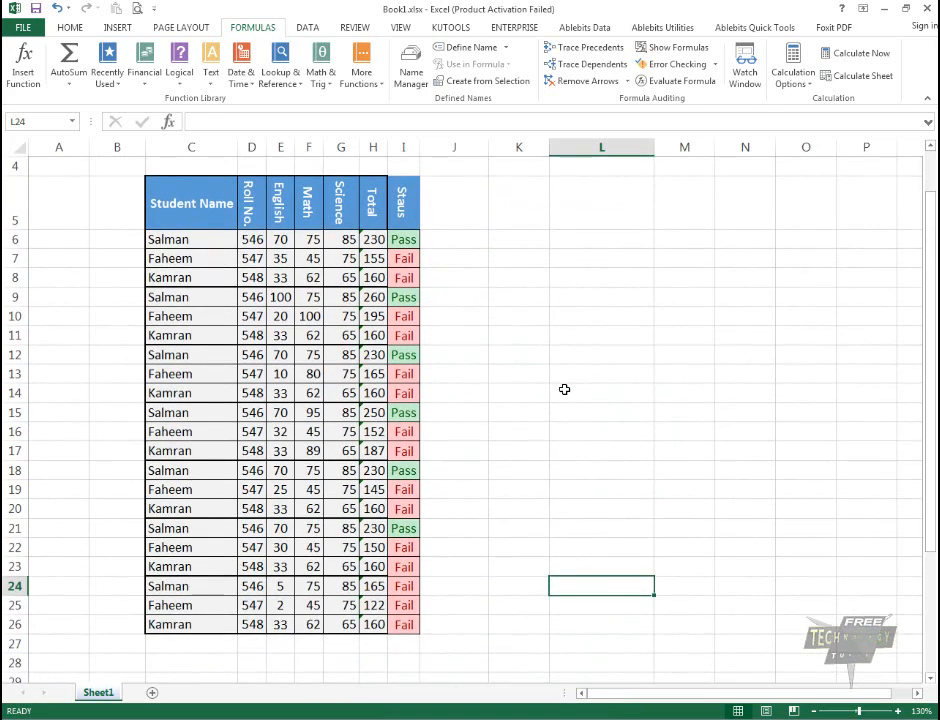
pyautogui.scroll(1, 564, 389)
pyautogui.scroll(-1, 564, 389)
pyautogui.click(554, 338)
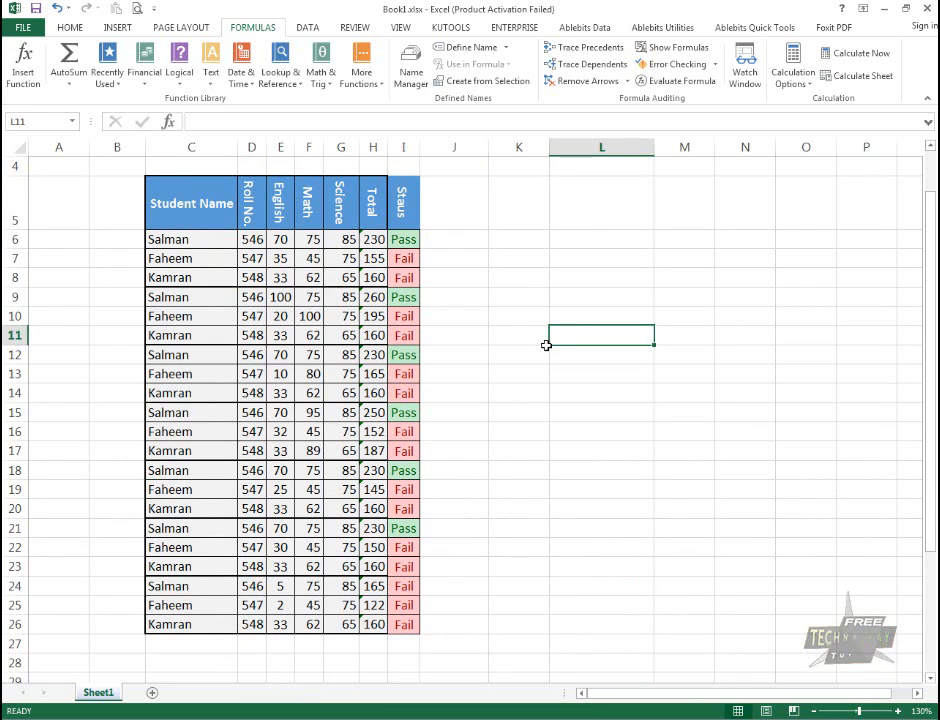
pyautogui.click(612, 238)
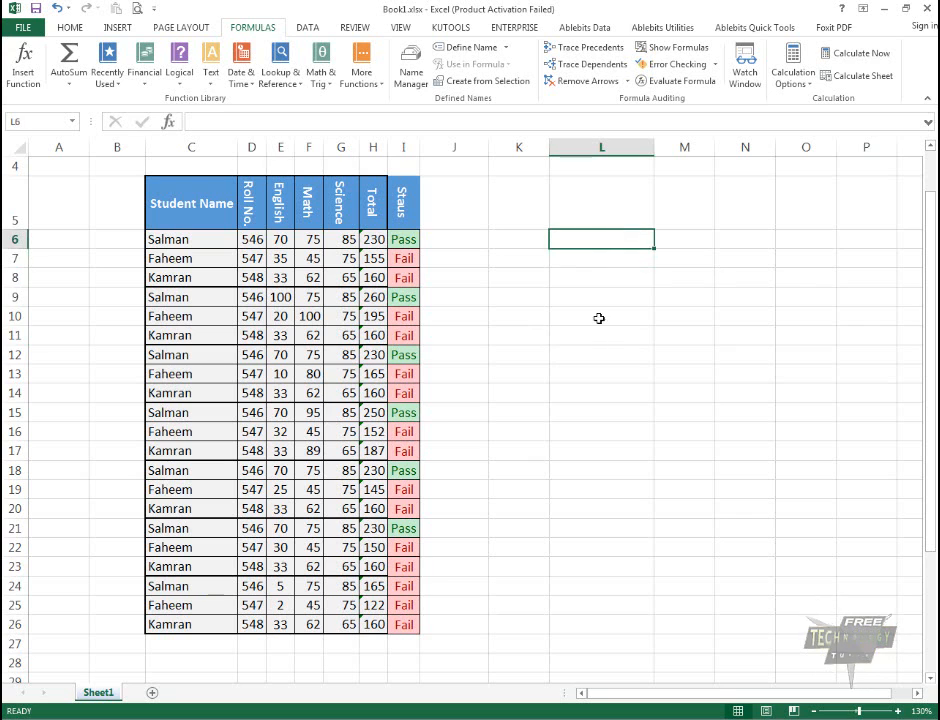
# Start inserting a function in cell L11, listing the All category and switching to the Text category.
pyautogui.click(606, 339)
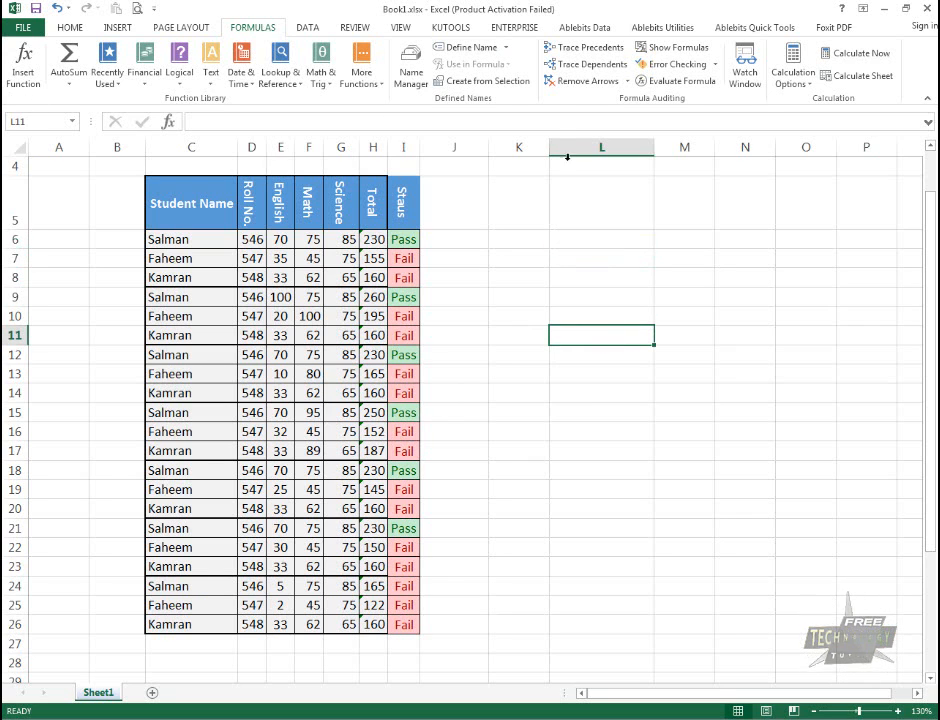
pyautogui.click(78, 31)
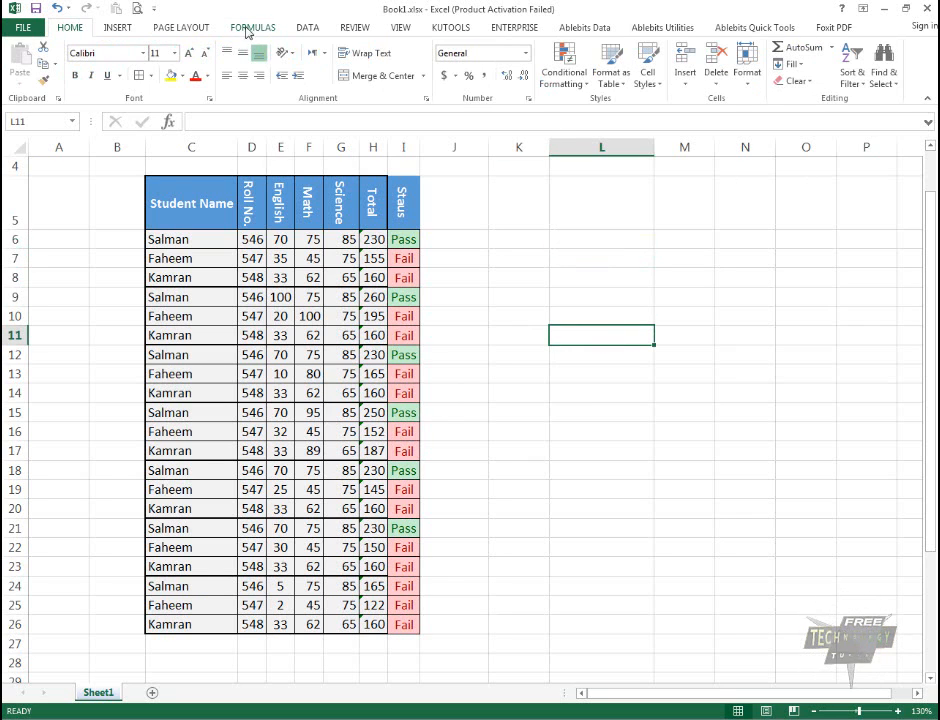
pyautogui.click(257, 31)
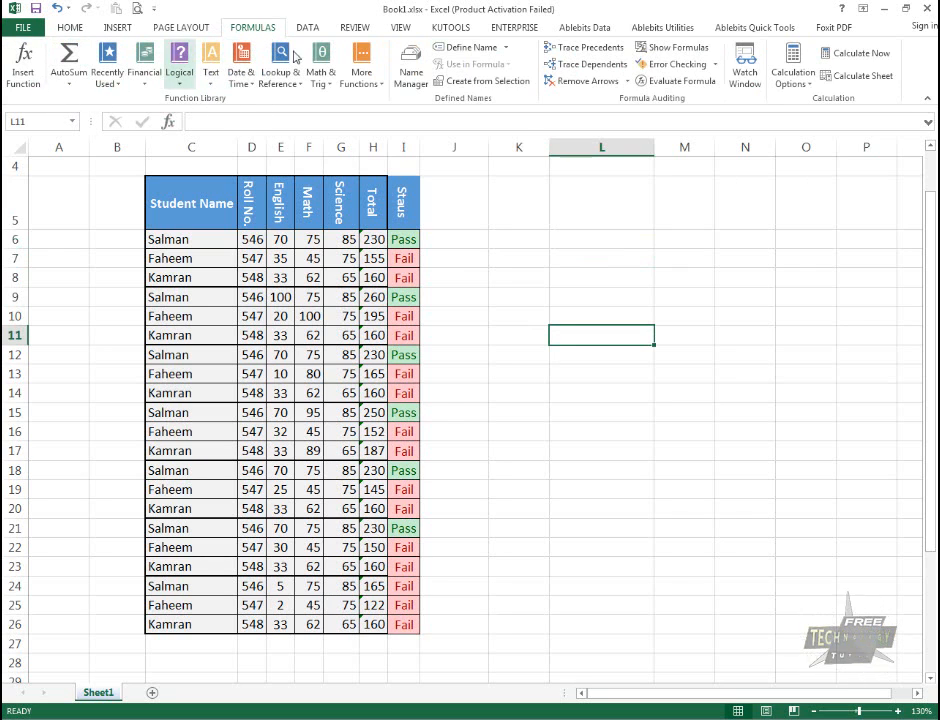
pyautogui.click(24, 65)
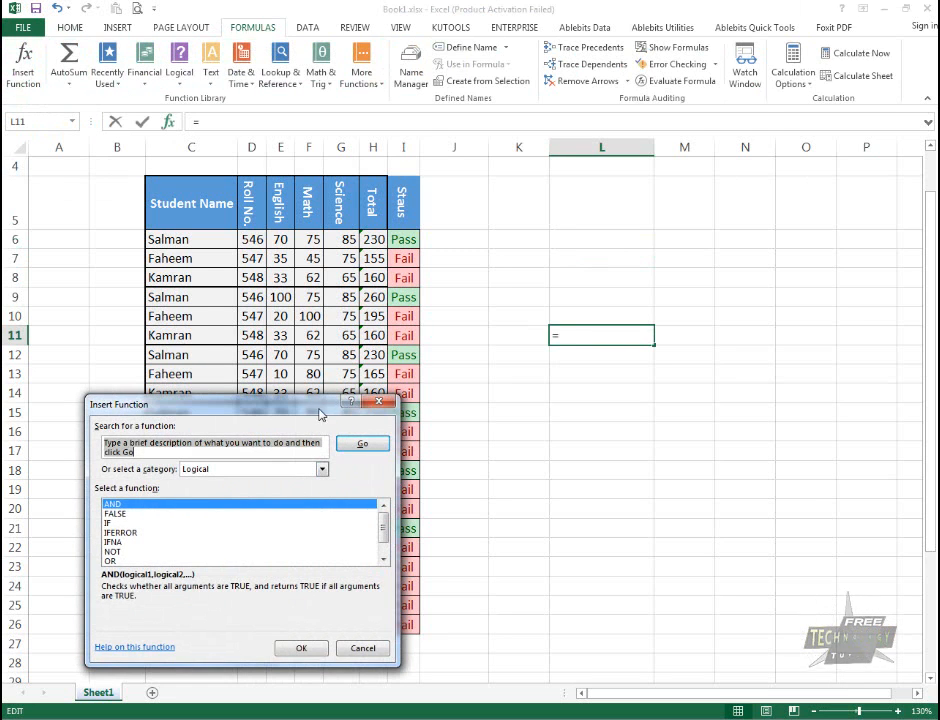
pyautogui.moveTo(327, 405); pyautogui.dragTo(632, 157)
pyautogui.click(581, 205)
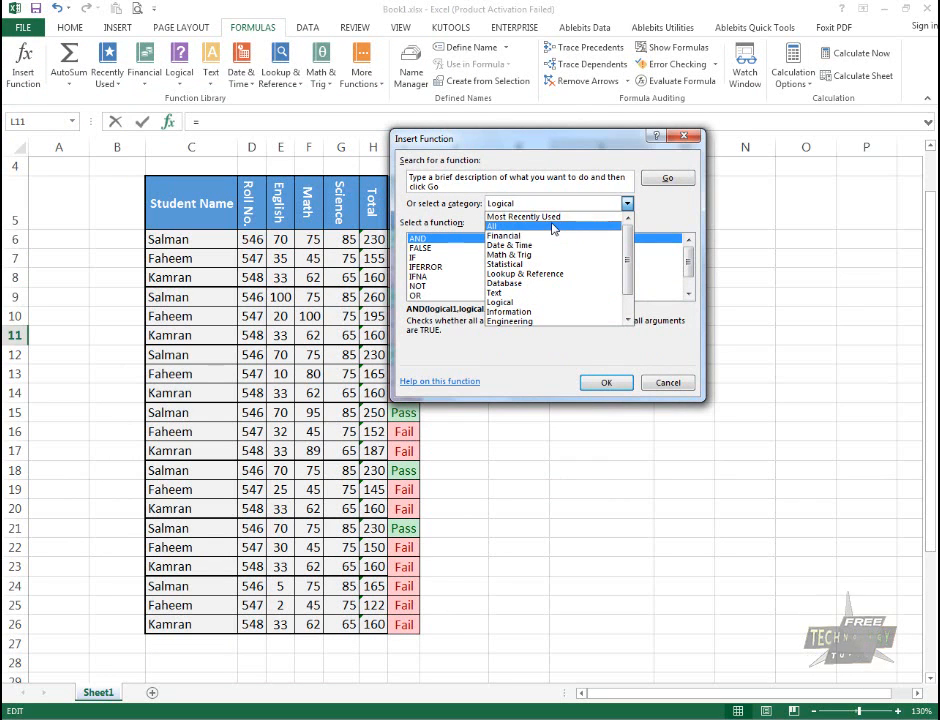
pyautogui.click(553, 227)
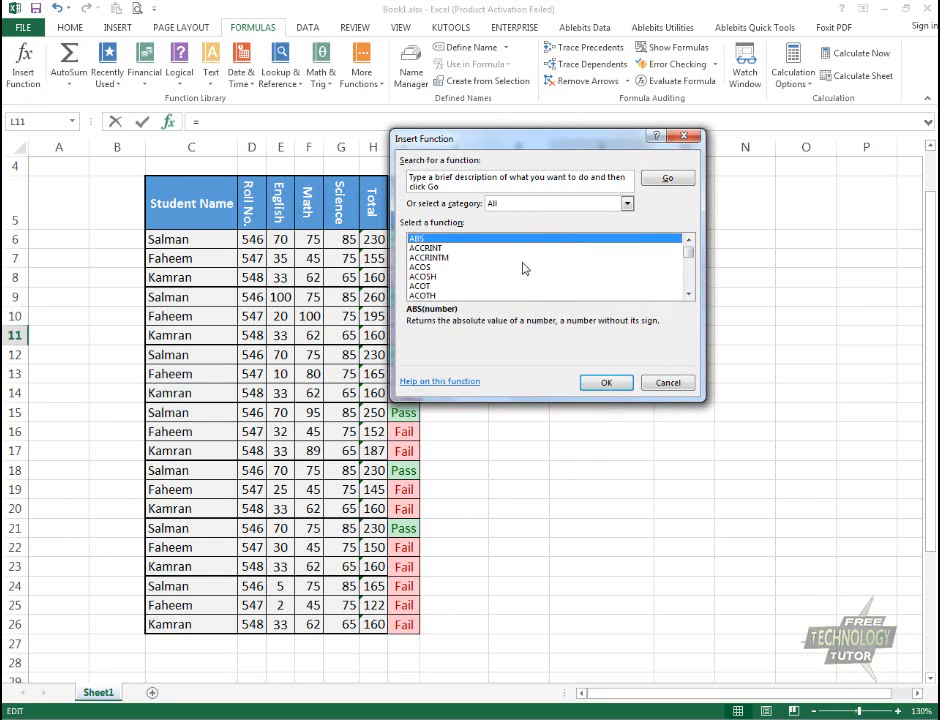
pyautogui.click(561, 205)
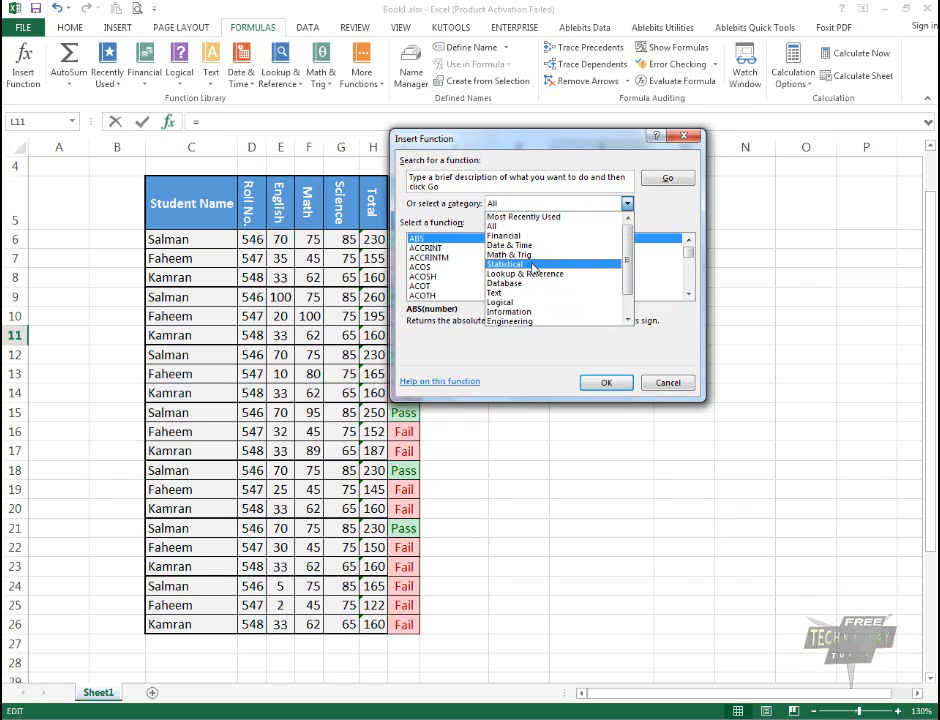
pyautogui.click(524, 294)
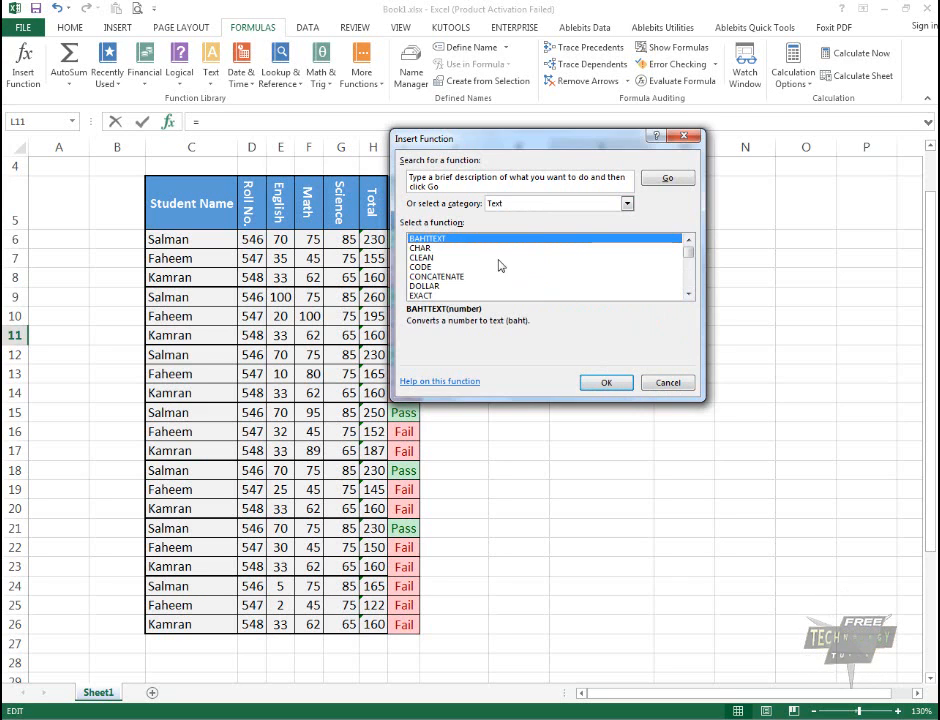
# Insert the UPPER function in L11 with C11 as its text, and clear the cell again.
pyautogui.click(442, 259)
pyautogui.scroll(-4, 459, 267)
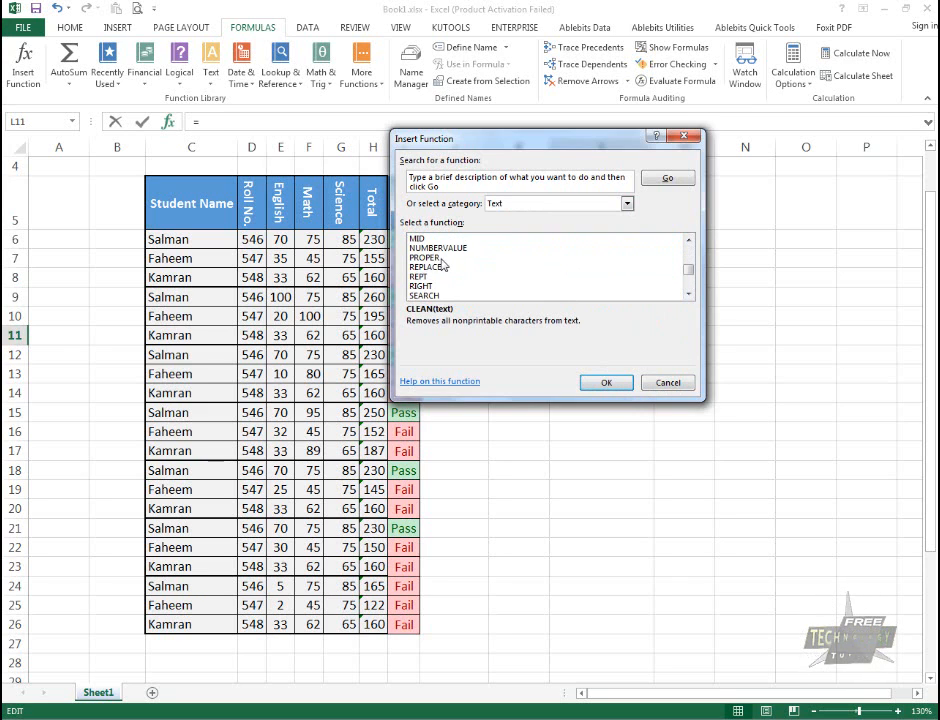
pyautogui.scroll(-3, 437, 278)
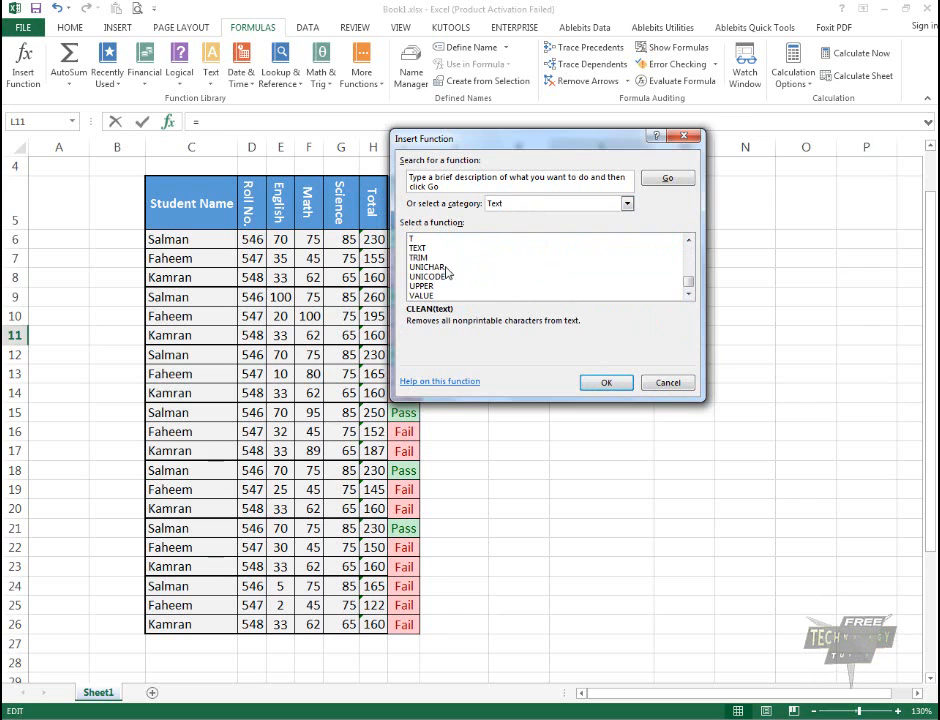
pyautogui.click(445, 286)
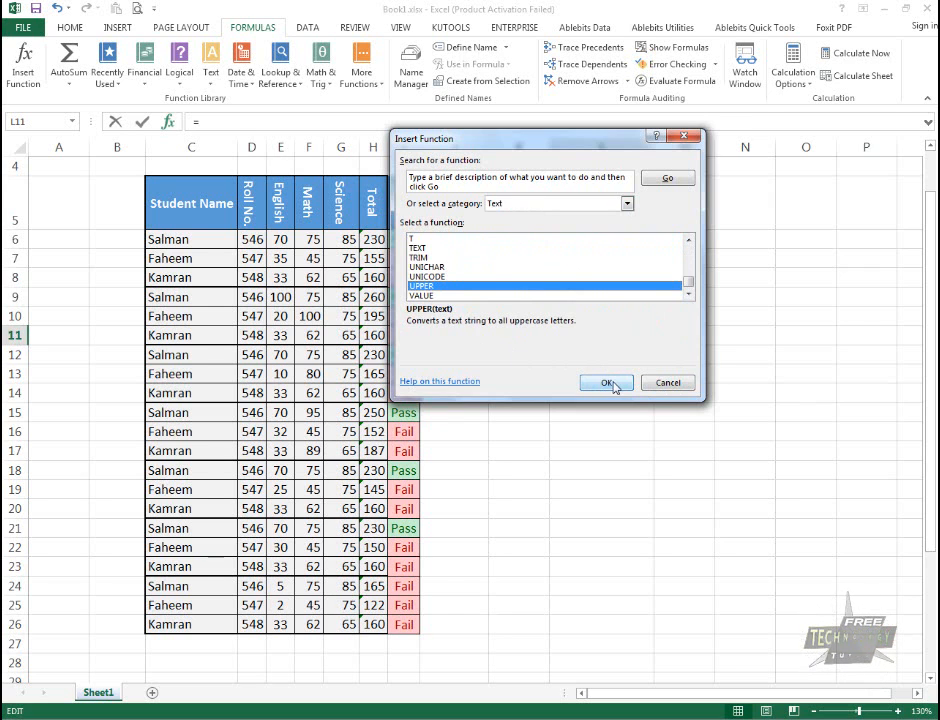
pyautogui.click(607, 382)
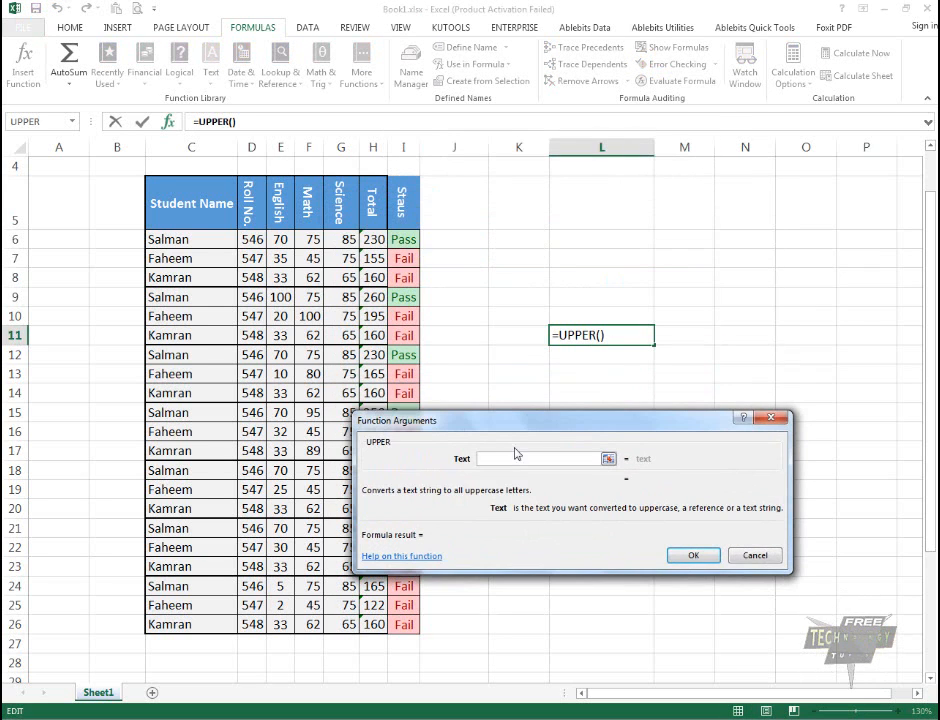
pyautogui.click(182, 336)
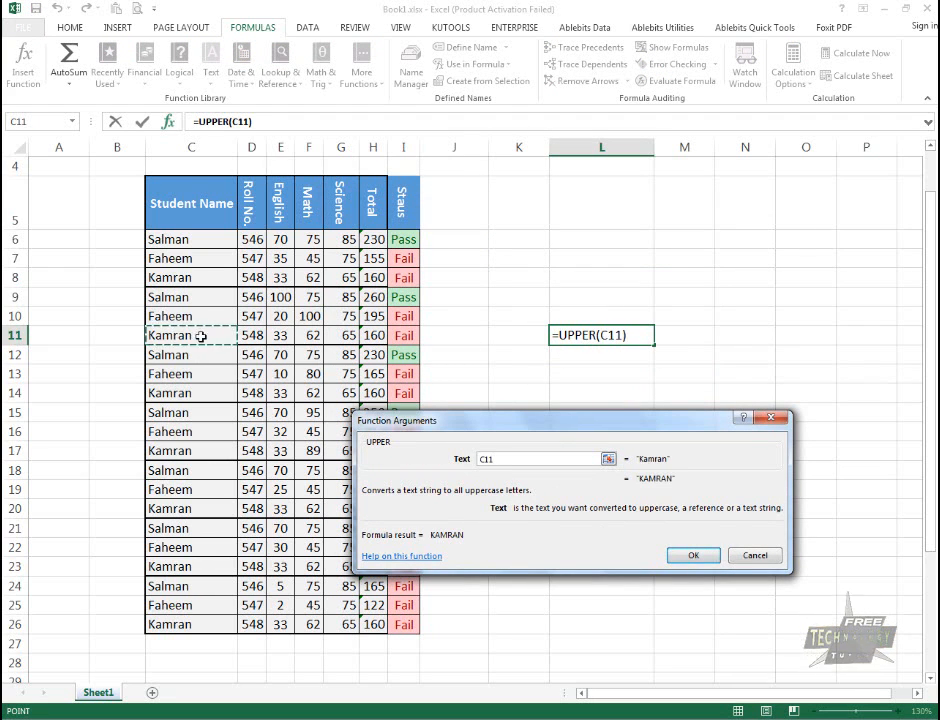
pyautogui.click(693, 555)
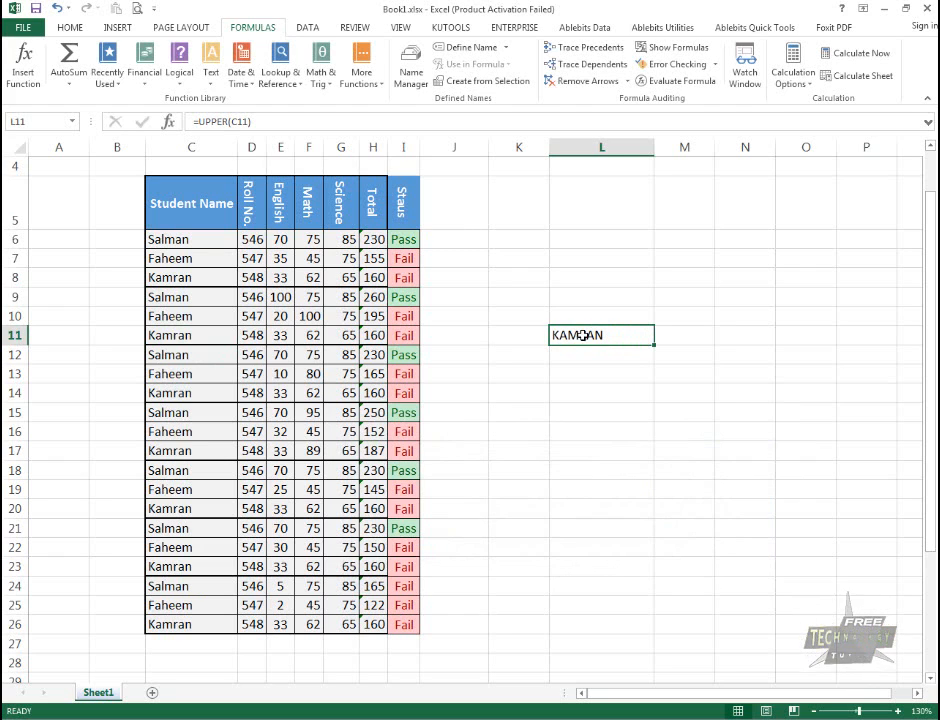
pyautogui.press('Delete')
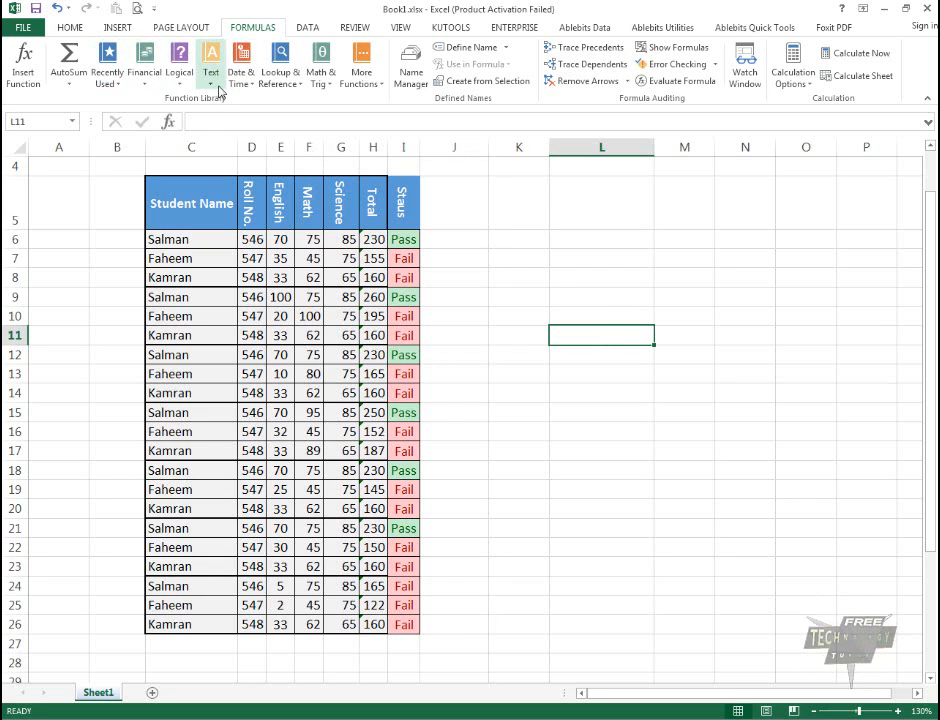
# Examine how the Insert Function categories match the function library, including UPPER among the Text functions, without inserting anything in L11.
pyautogui.click(24, 62)
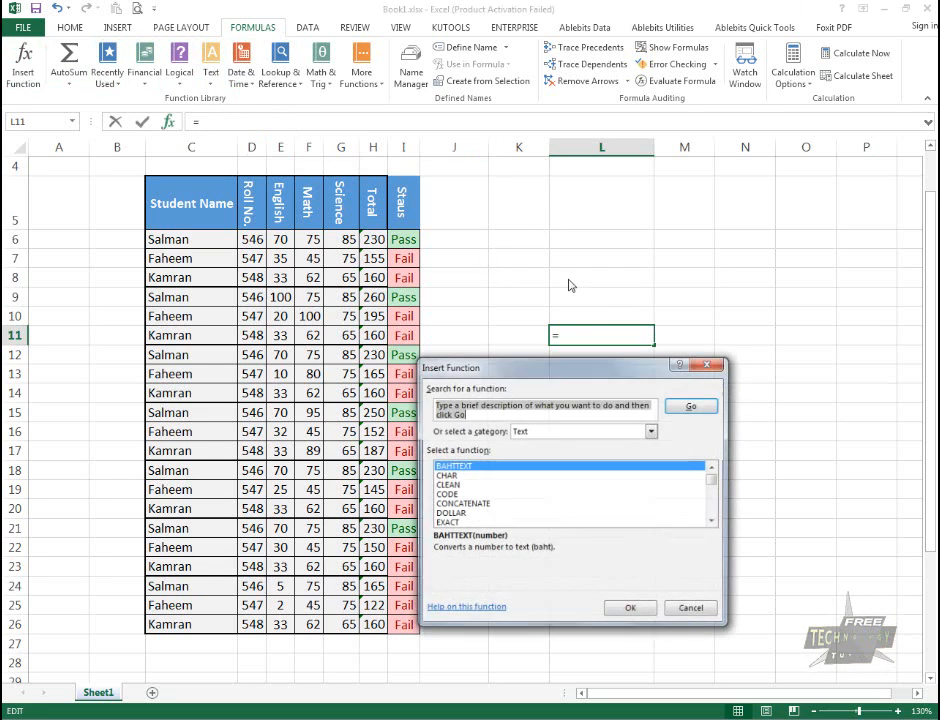
pyautogui.click(538, 434)
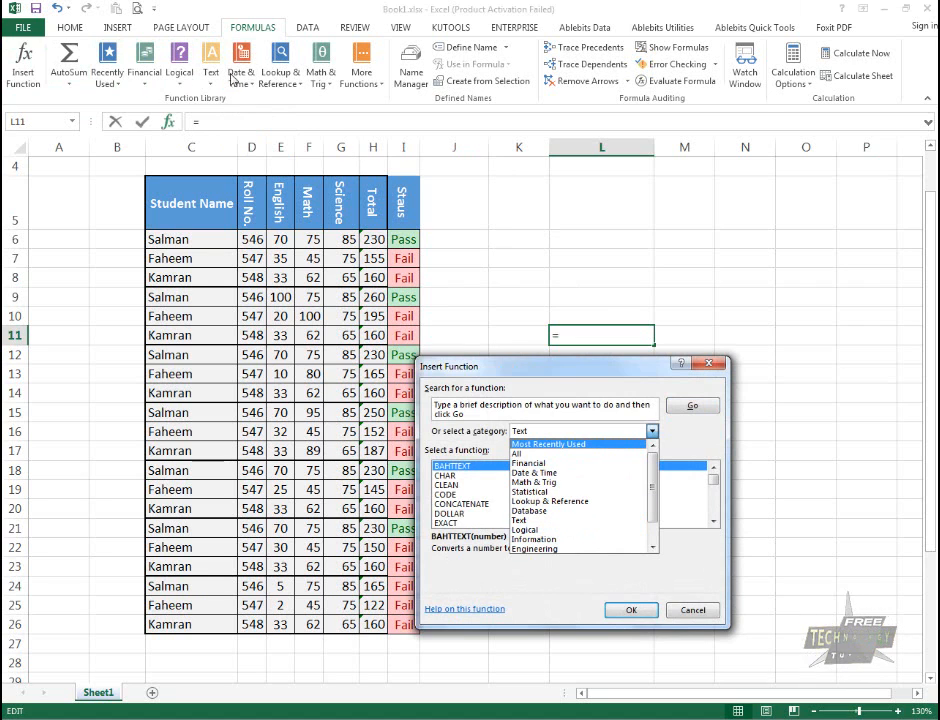
pyautogui.click(692, 609)
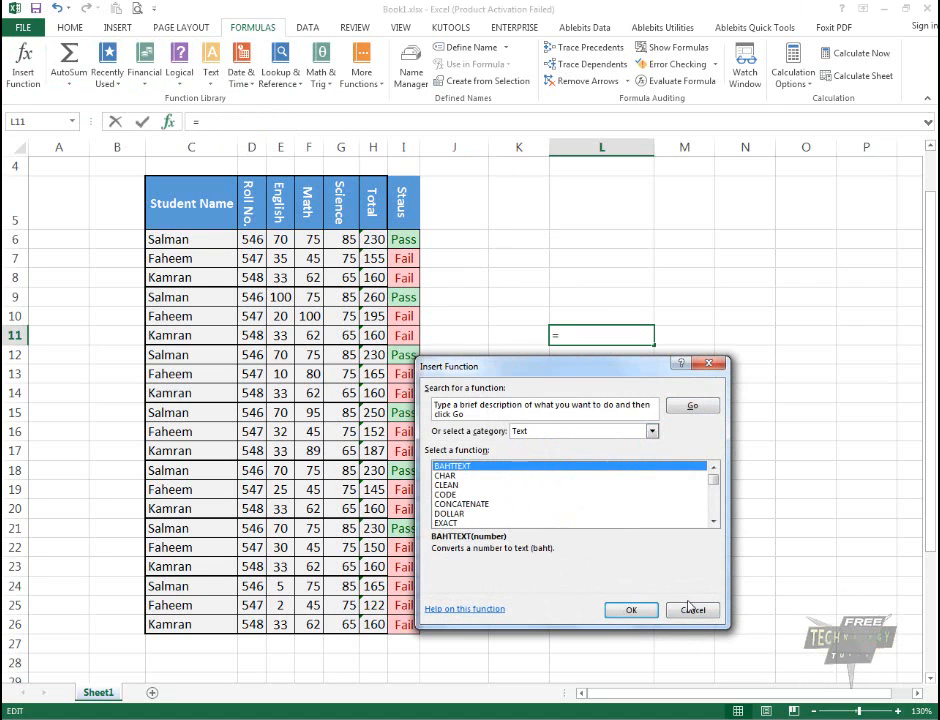
pyautogui.click(693, 610)
pyautogui.click(211, 70)
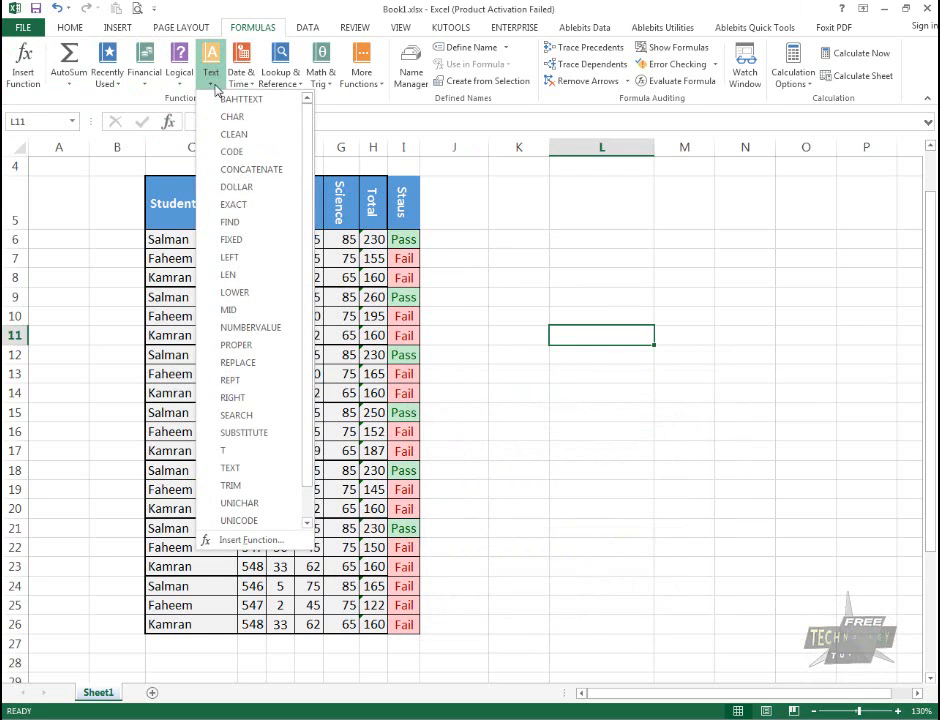
pyautogui.scroll(-2, 245, 490)
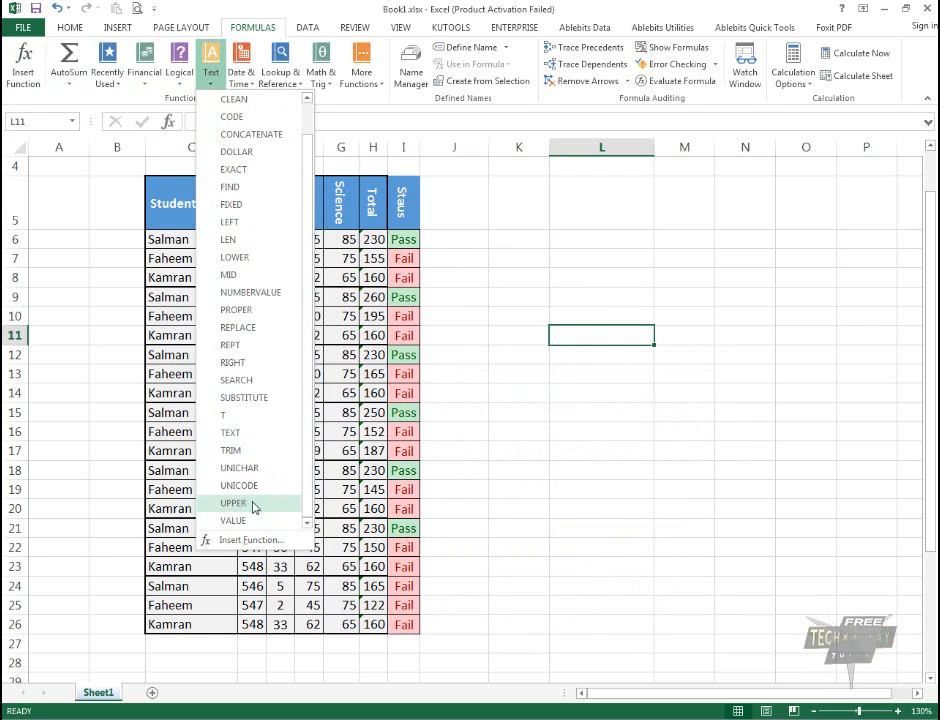
pyautogui.click(256, 503)
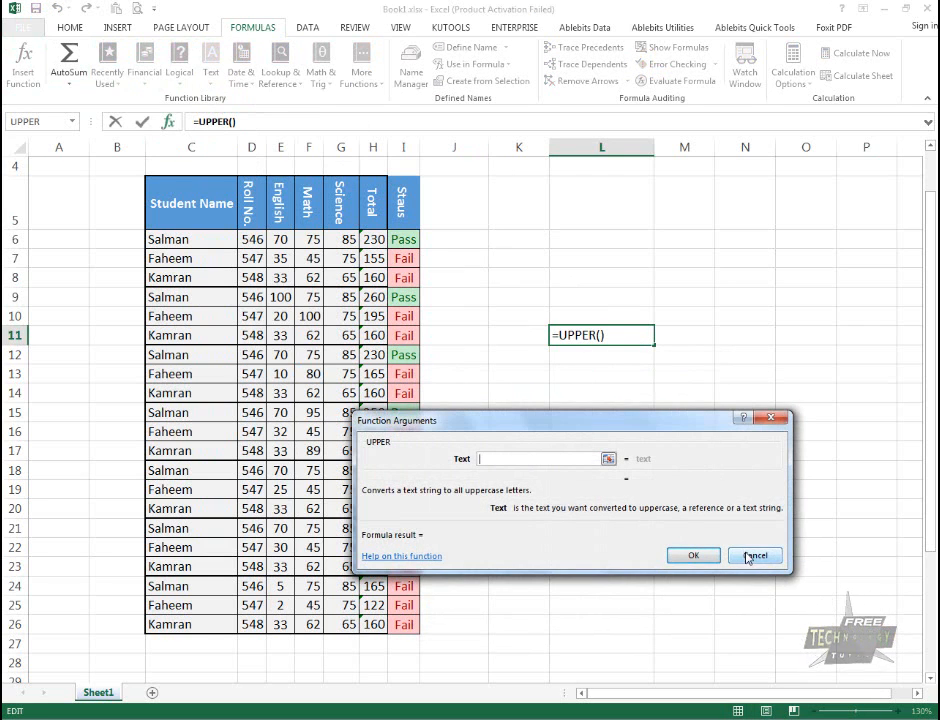
pyautogui.click(755, 556)
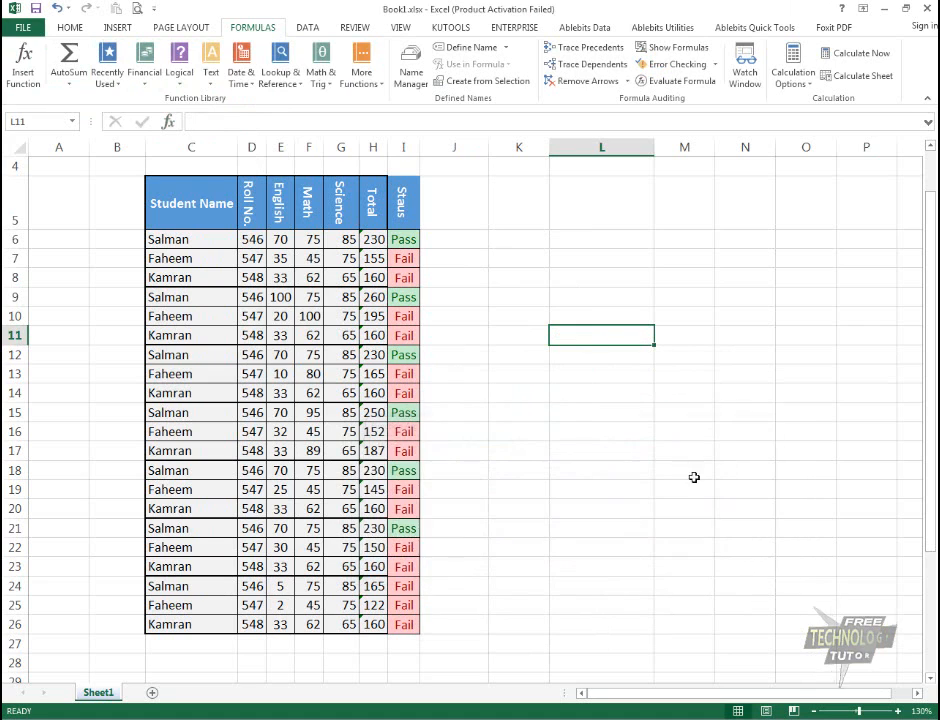
# Sum the Science marks G6:G26 into G27 with AutoSum, and undo the sum.
pyautogui.click(69, 80)
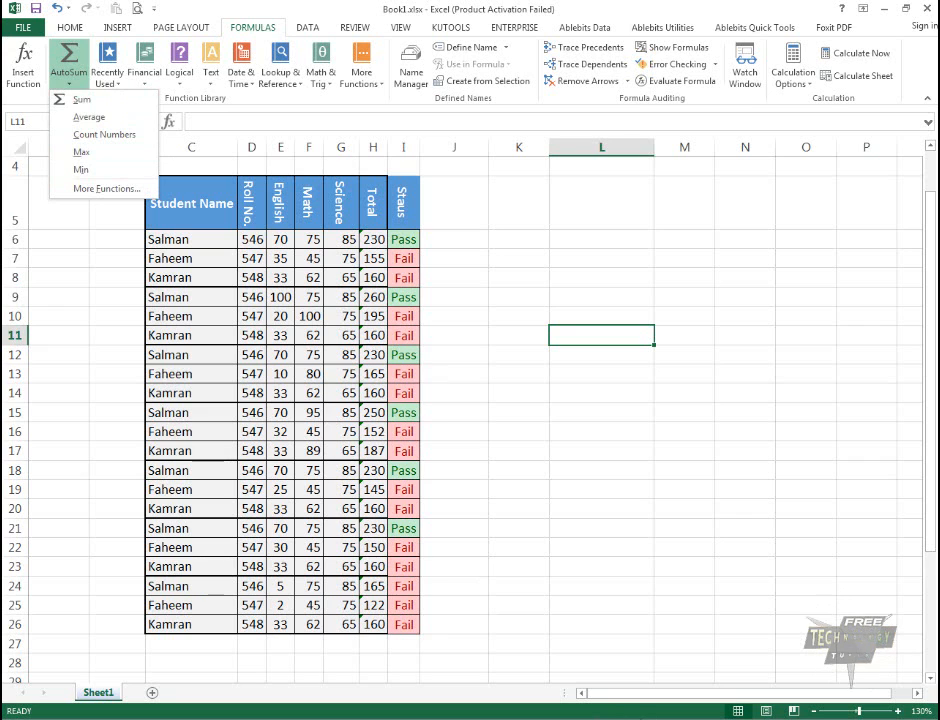
pyautogui.click(462, 310)
pyautogui.moveTo(341, 239); pyautogui.dragTo(342, 626)
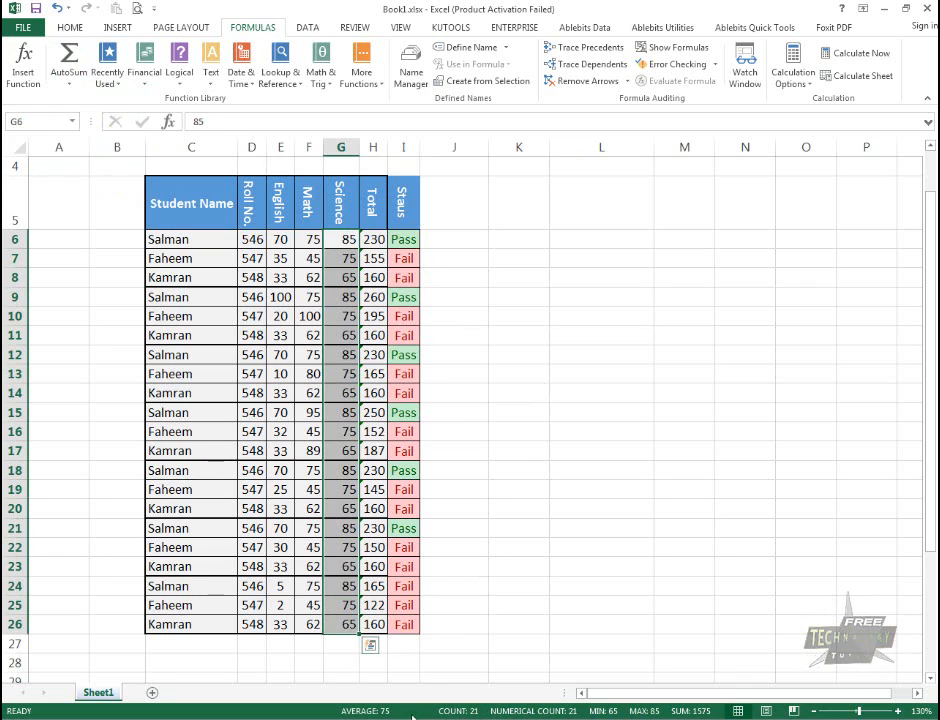
pyautogui.click(80, 86)
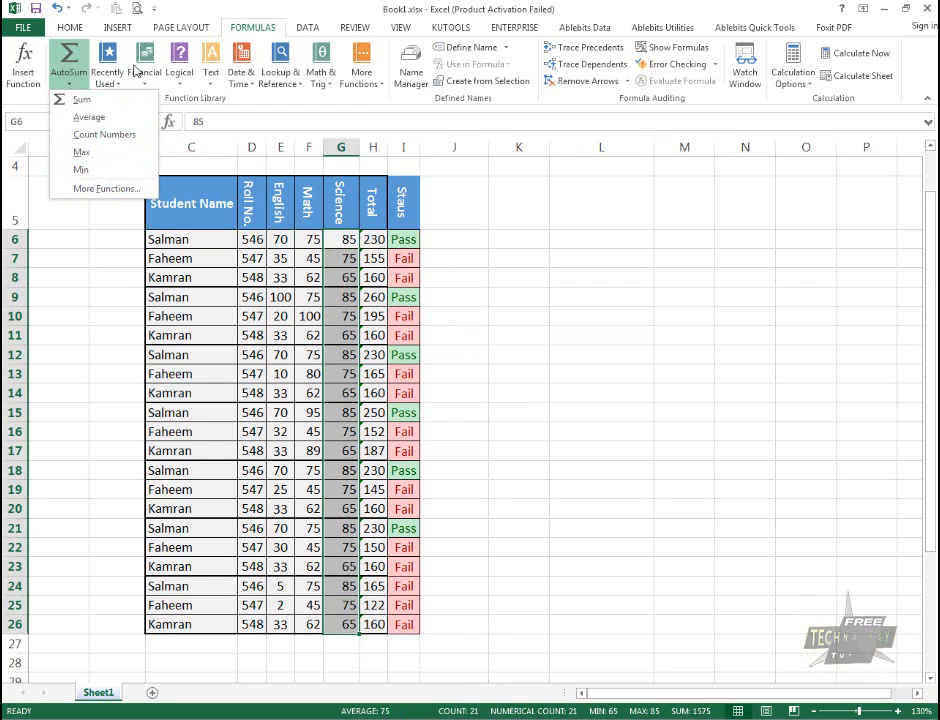
pyautogui.click(74, 78)
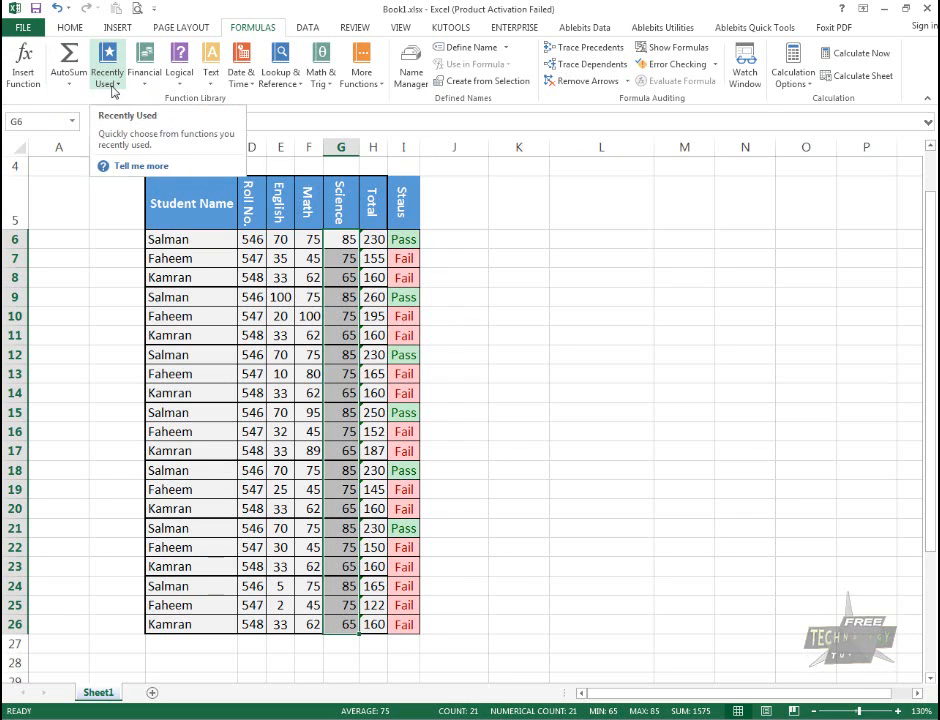
pyautogui.click(76, 62)
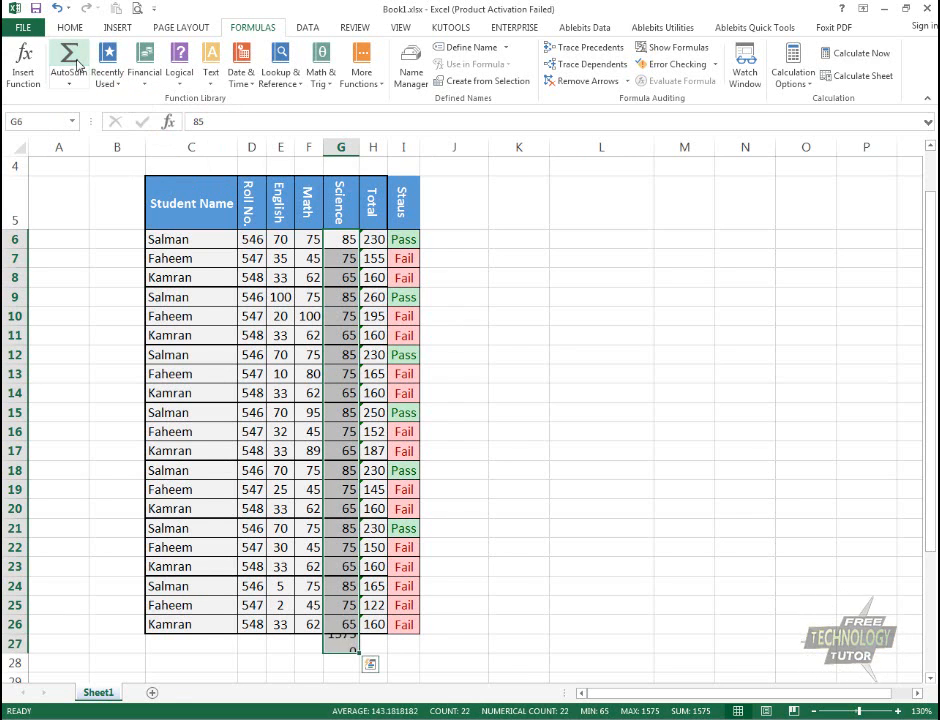
pyautogui.click(505, 529)
pyautogui.hotkey('ctrl', 'z')
# Sum the Science marks G6:G26 into G27 with AutoSum, and clear the sum from the cell.
pyautogui.click(346, 237)
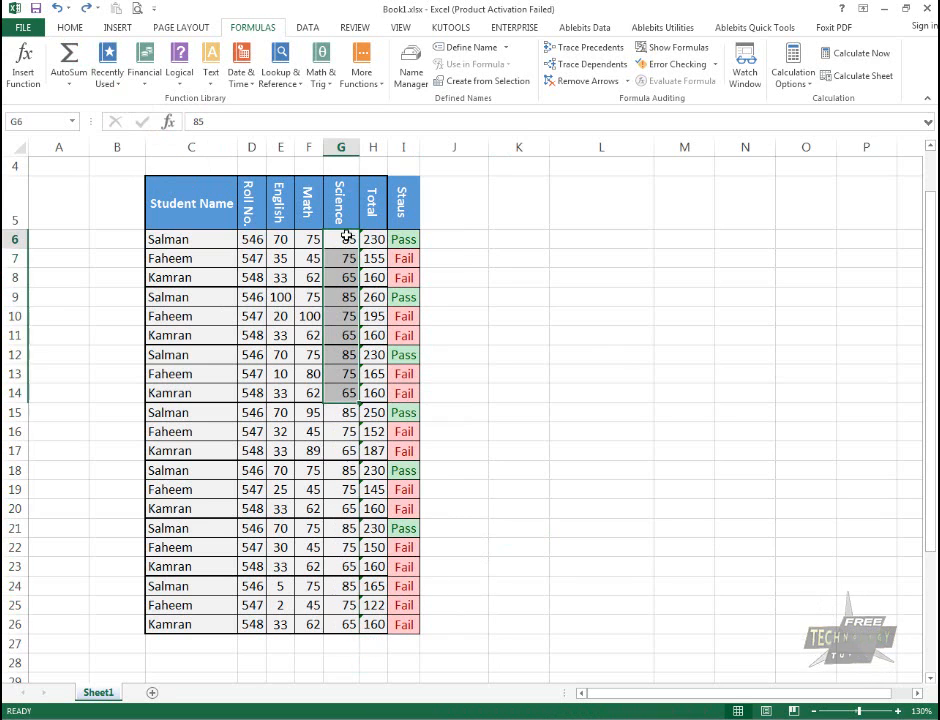
pyautogui.moveTo(344, 239); pyautogui.dragTo(348, 624)
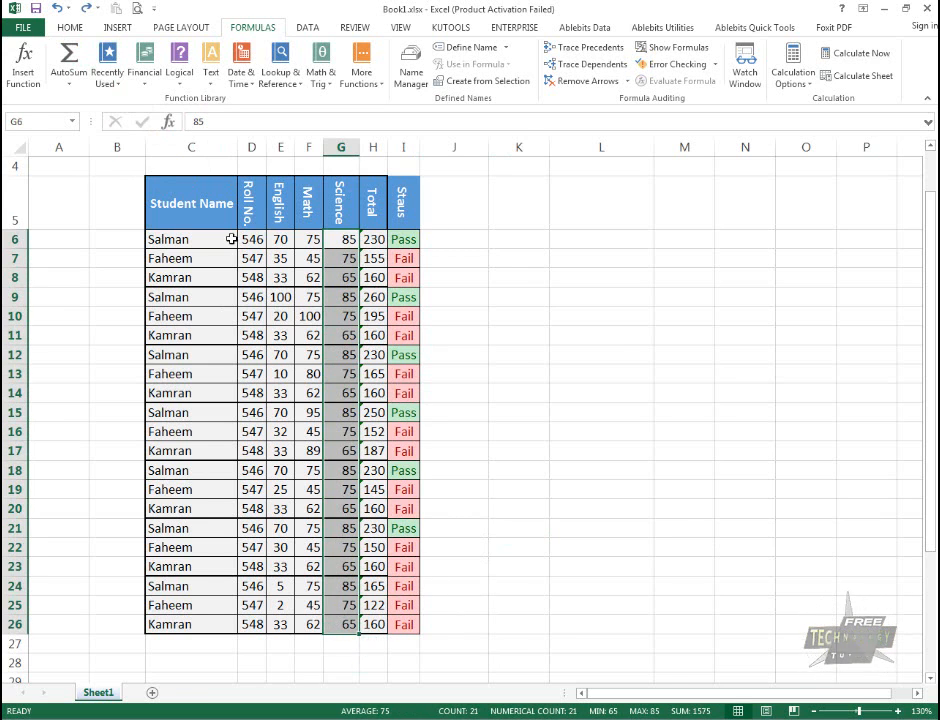
pyautogui.click(68, 55)
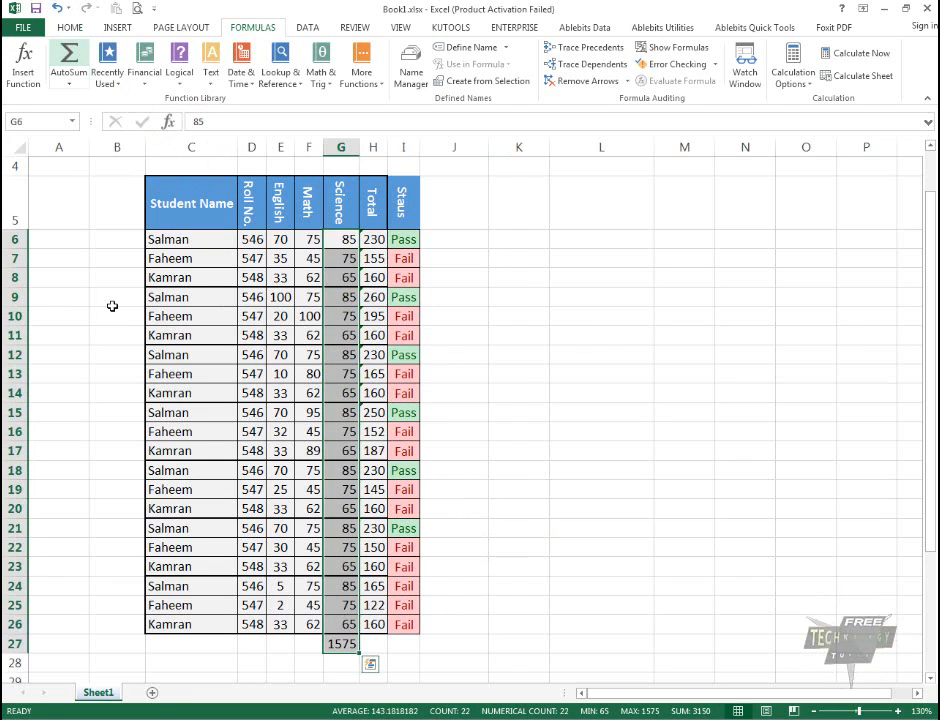
pyautogui.click(340, 643)
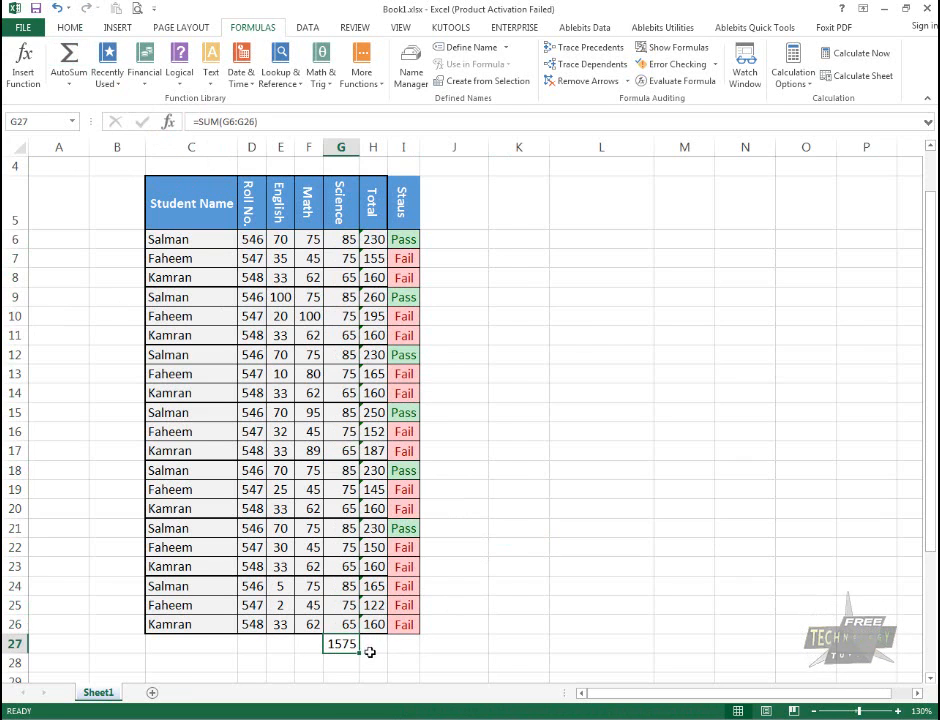
pyautogui.press('Delete')
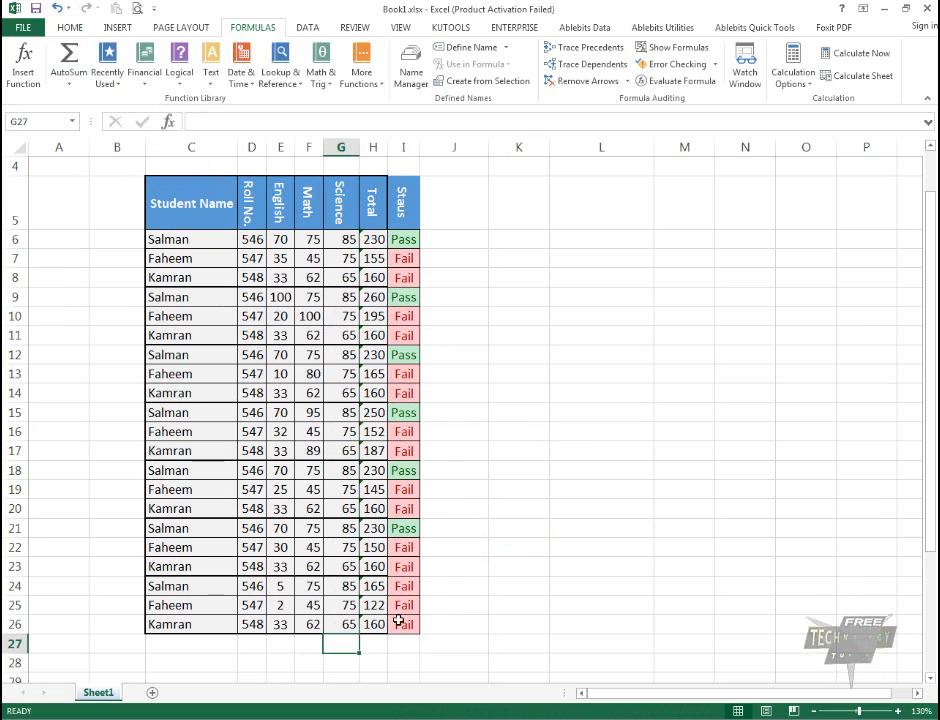
# Examine the recently used functions and the Financial functions in the function library without inserting any.
pyautogui.click(106, 68)
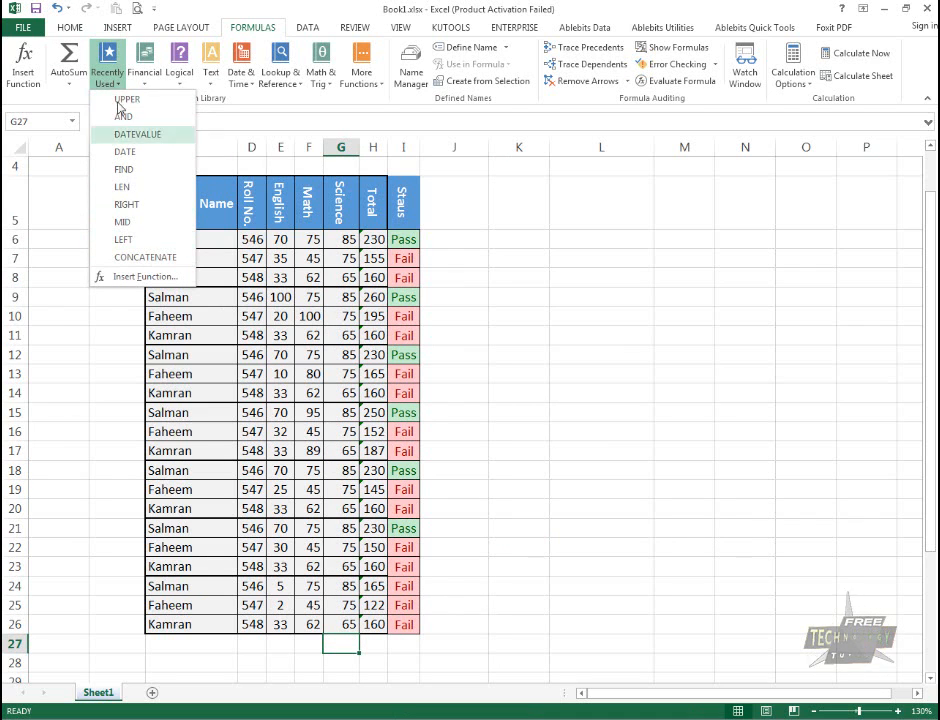
pyautogui.click(566, 281)
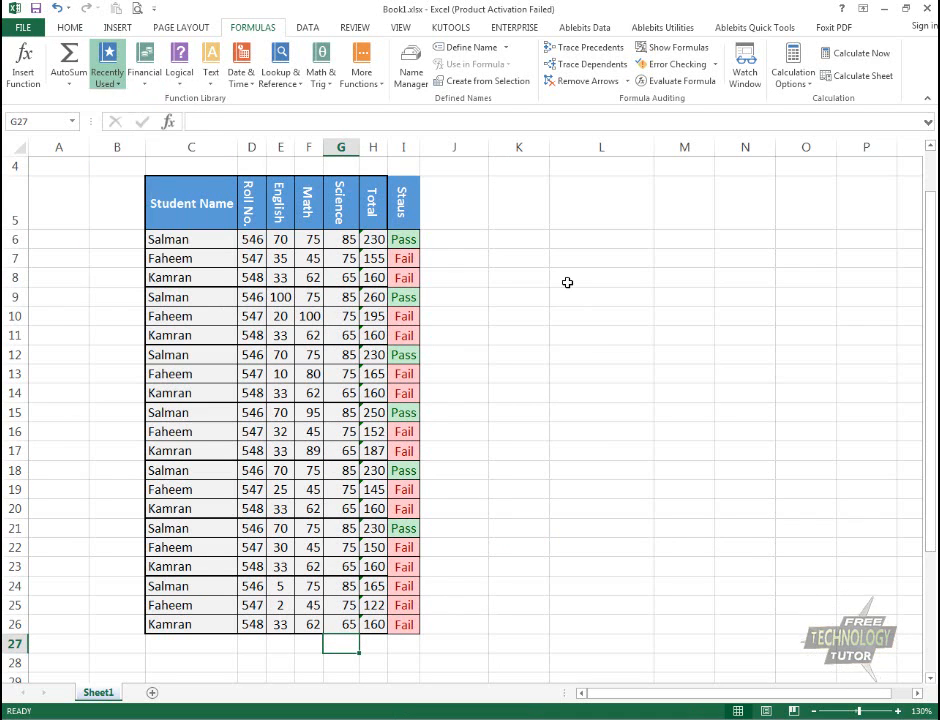
pyautogui.click(143, 88)
pyautogui.click(142, 86)
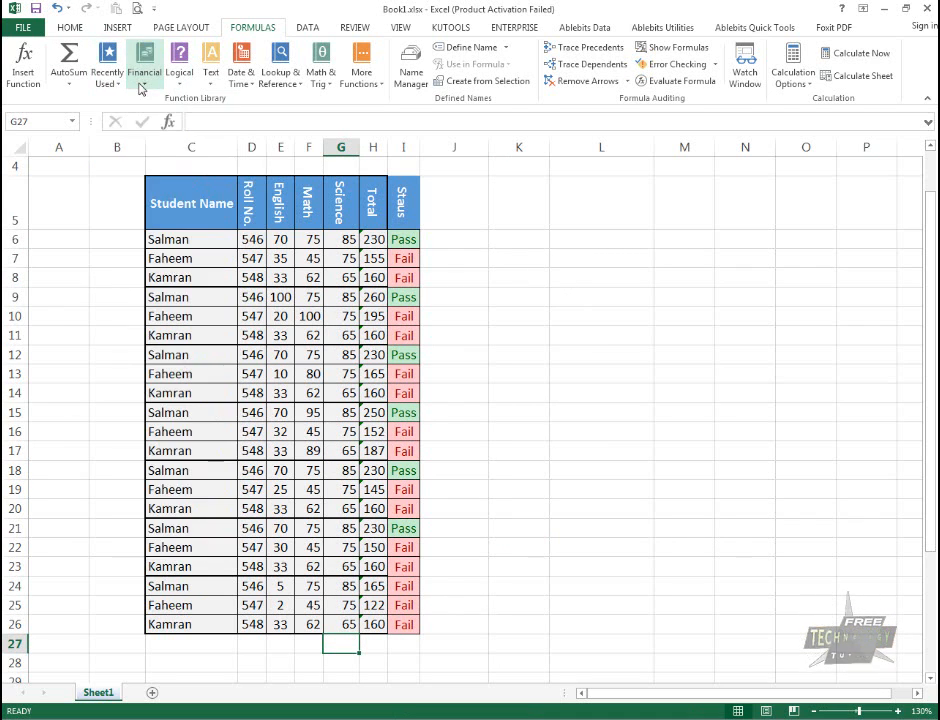
pyautogui.click(140, 88)
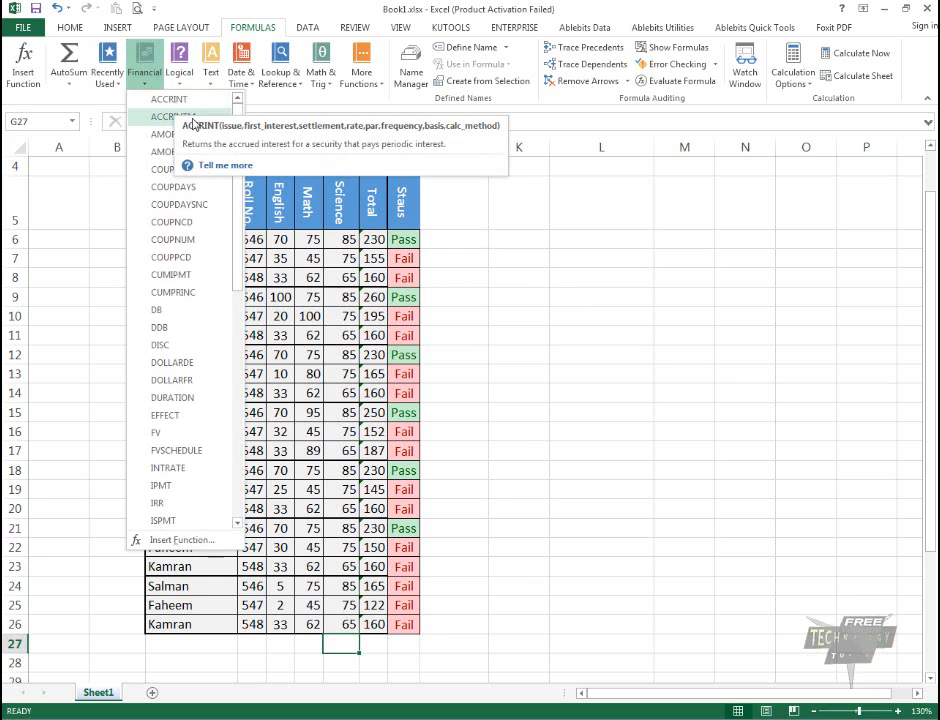
pyautogui.scroll(-10, 190, 300)
pyautogui.scroll(6, 197, 372)
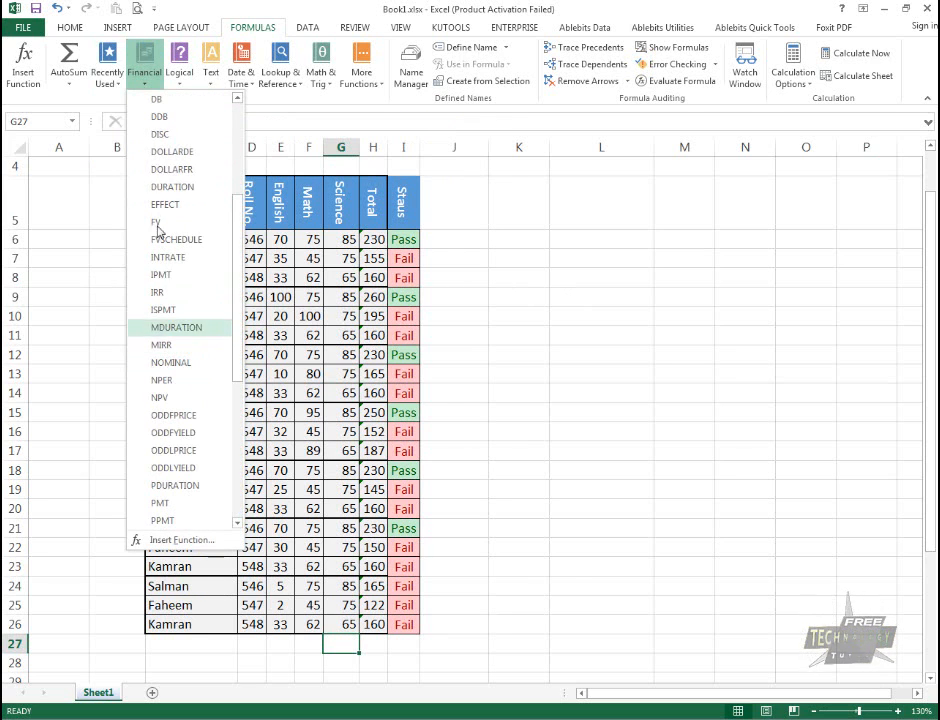
# Examine the Logical, Text, Date & Time, Lookup & Reference, Math & Trig and More Functions categories without inserting anything.
pyautogui.click(179, 74)
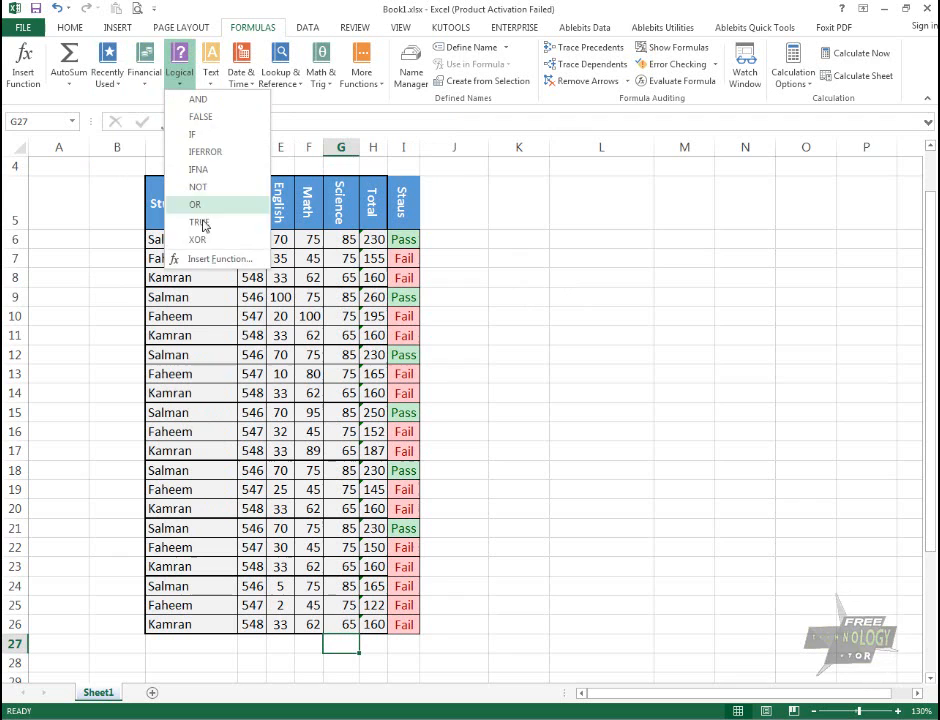
pyautogui.click(210, 75)
pyautogui.scroll(-2, 243, 340)
pyautogui.scroll(2, 243, 345)
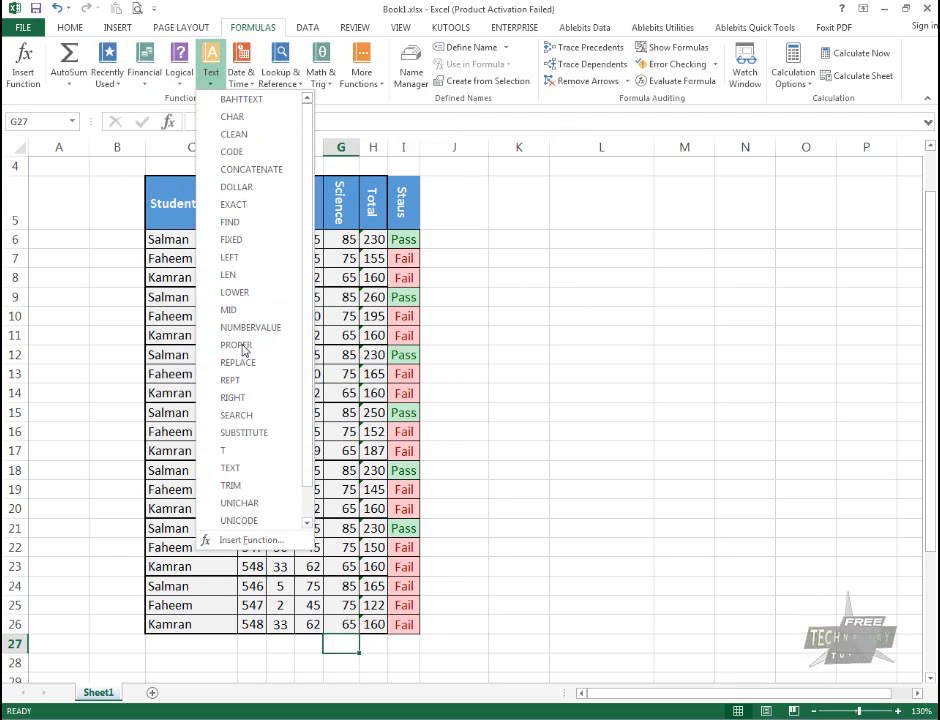
pyautogui.click(241, 72)
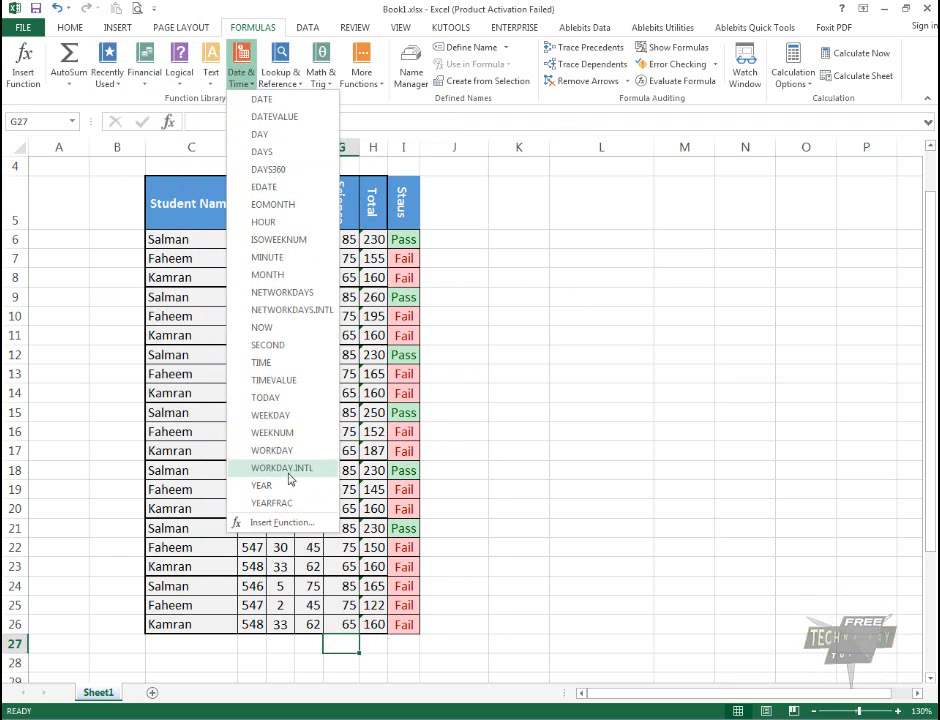
pyautogui.click(286, 75)
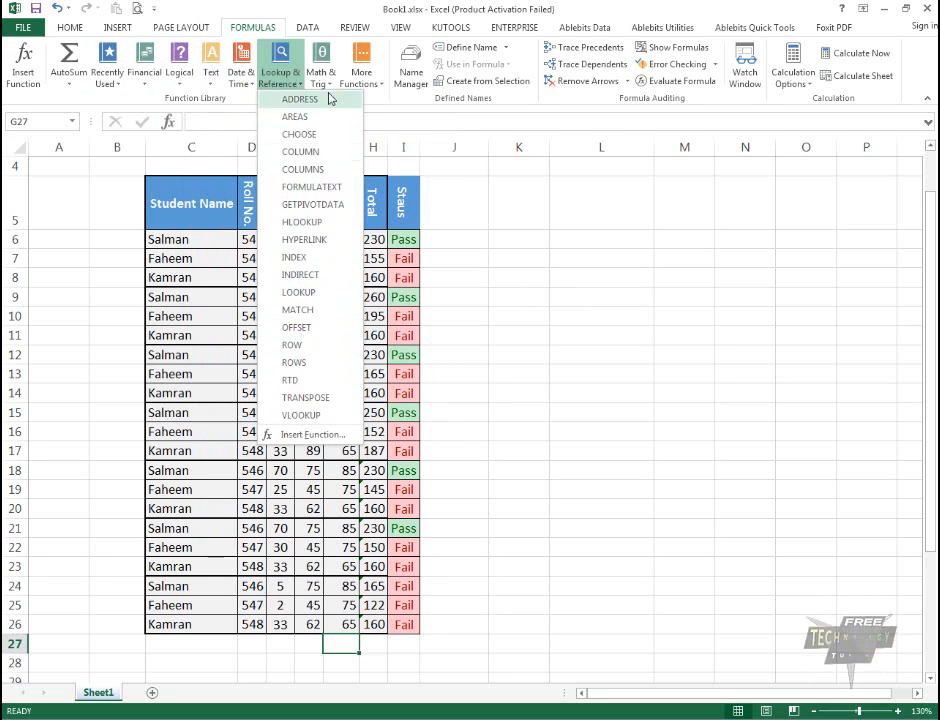
pyautogui.click(321, 56)
pyautogui.scroll(-4, 362, 312)
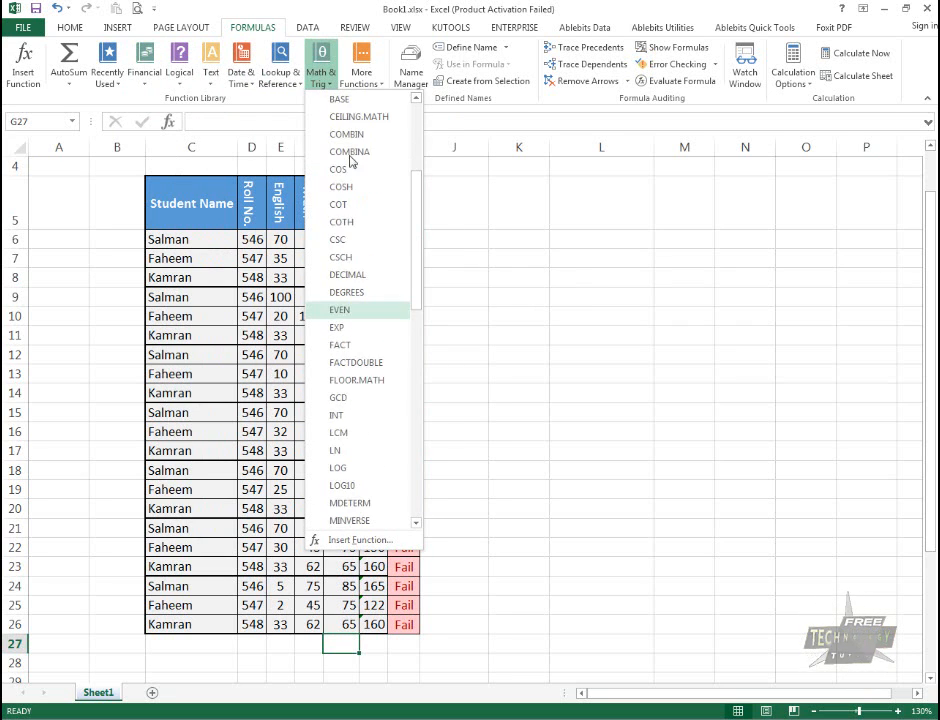
pyautogui.click(361, 70)
pyautogui.moveTo(425, 103)
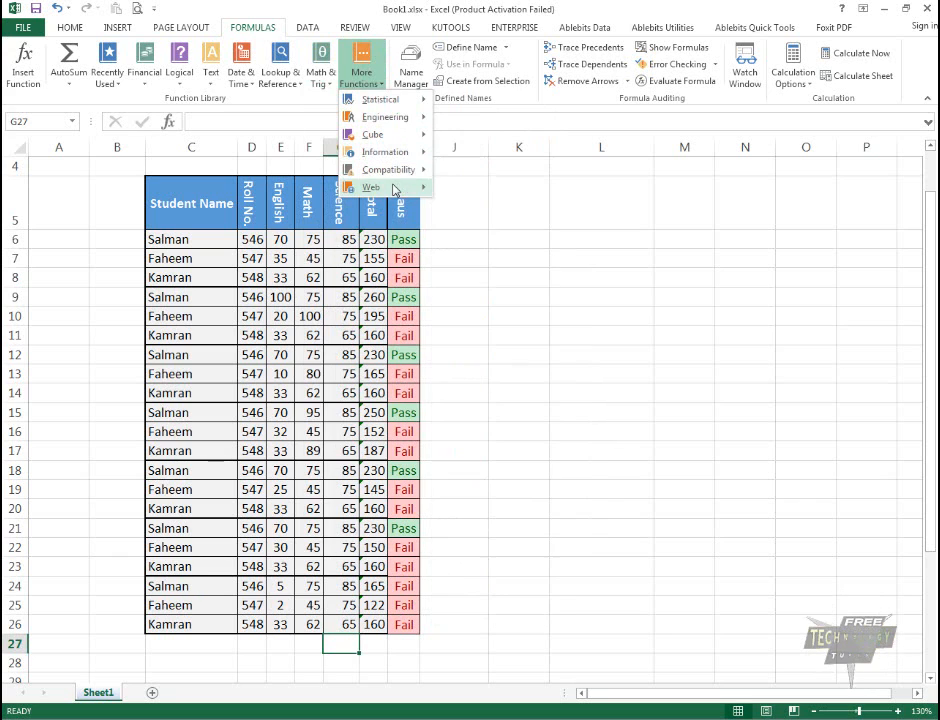
pyautogui.click(722, 275)
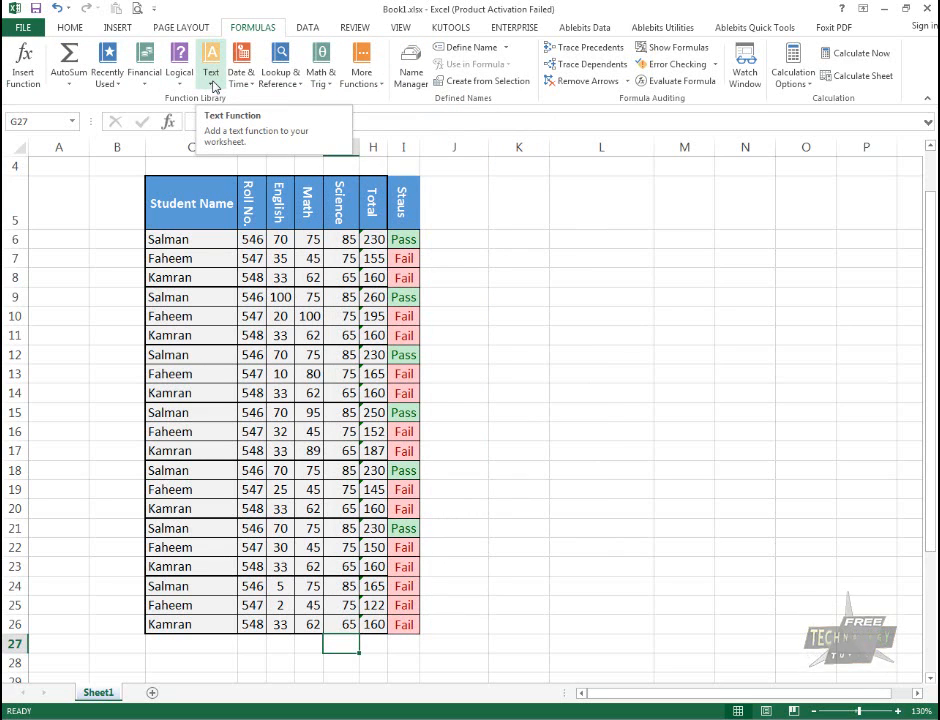
# Insert the Text function LOWER in cell K10 with C9 as its text.
pyautogui.click(519, 316)
pyautogui.click(211, 70)
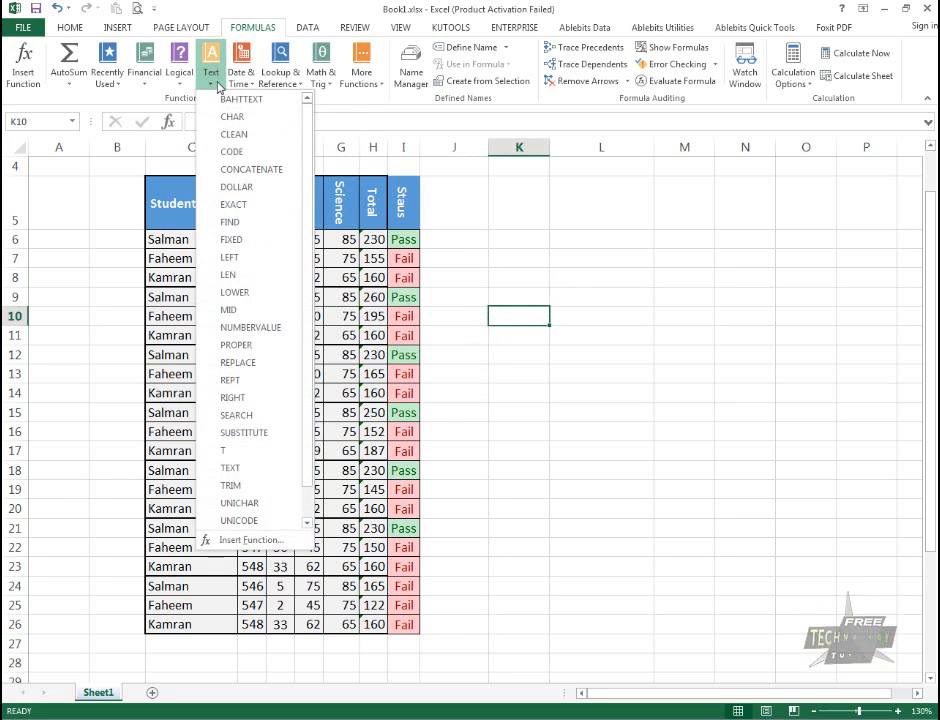
pyautogui.scroll(-1, 279, 443)
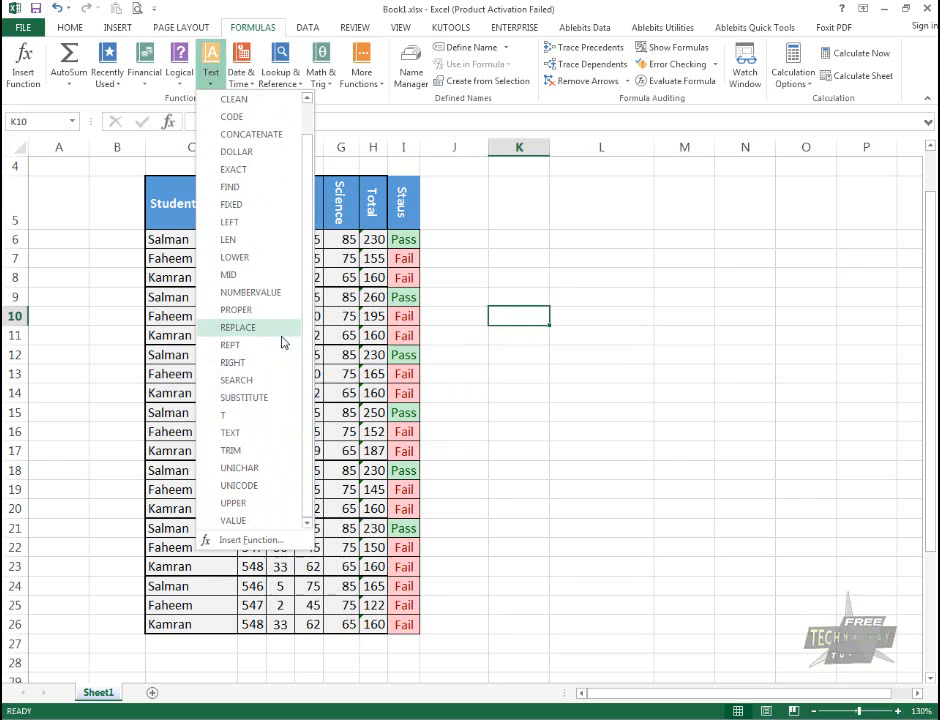
pyautogui.click(236, 257)
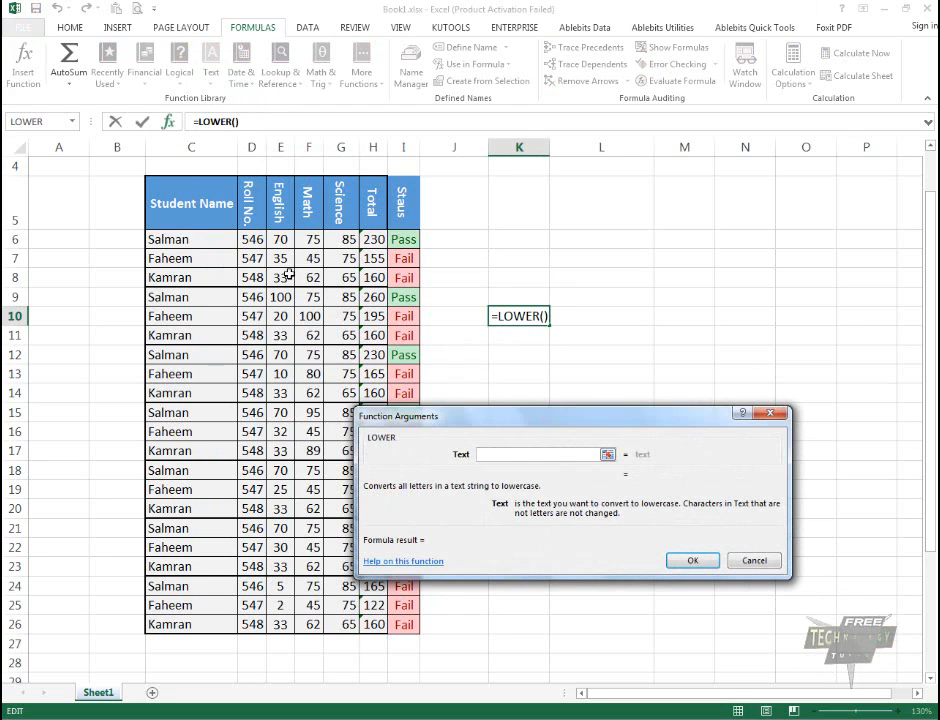
pyautogui.click(174, 299)
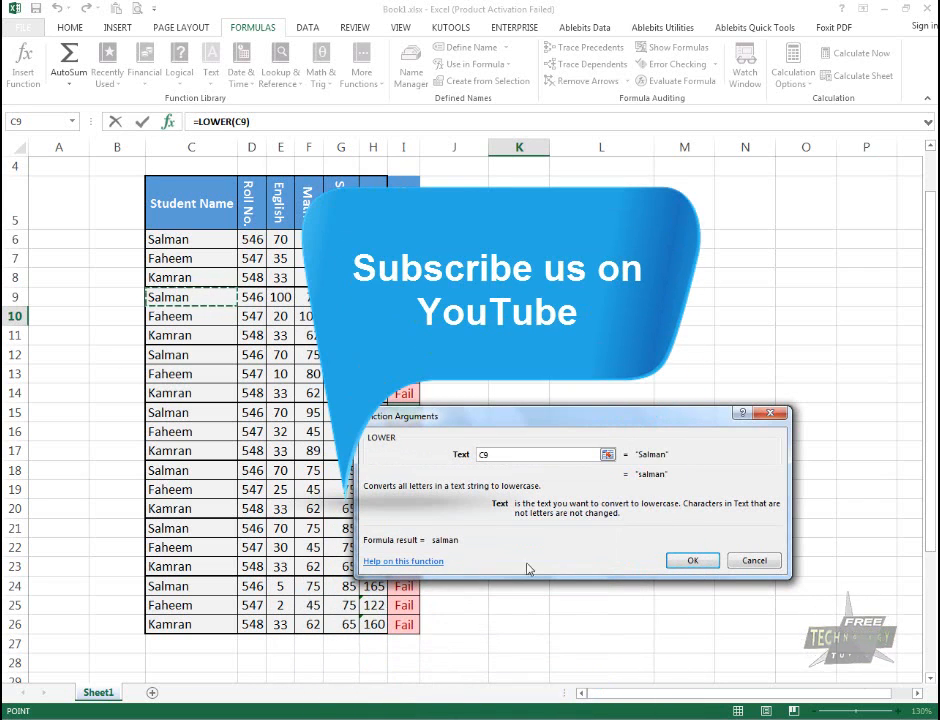
pyautogui.click(690, 560)
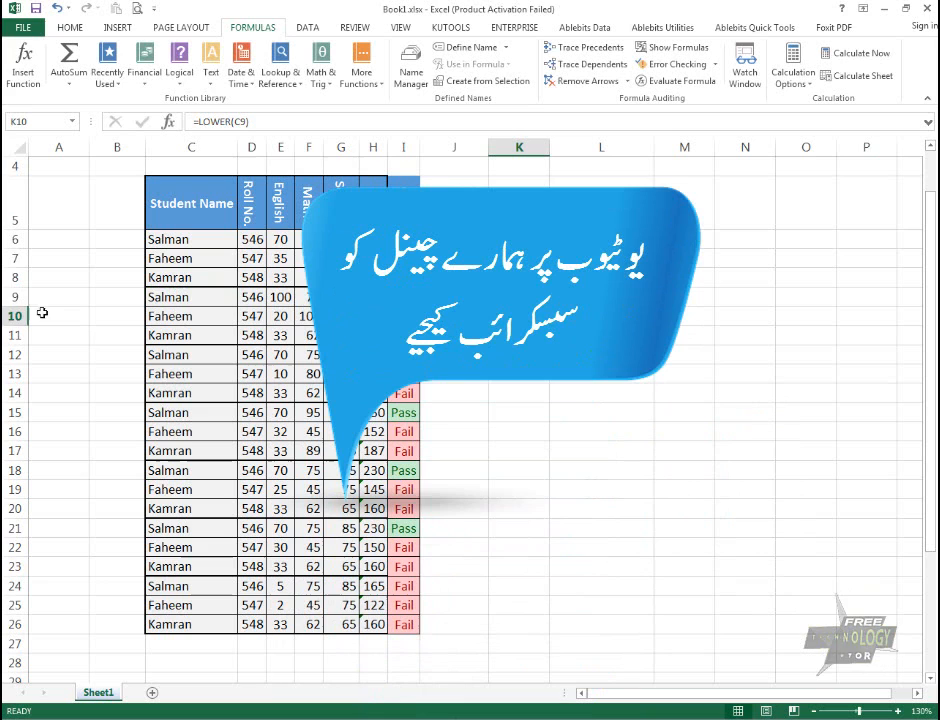
# Retype the student name in C9 entirely in capitals and compare it with the LOWER formula in K10.
pyautogui.click(164, 298)
pyautogui.write('SA')
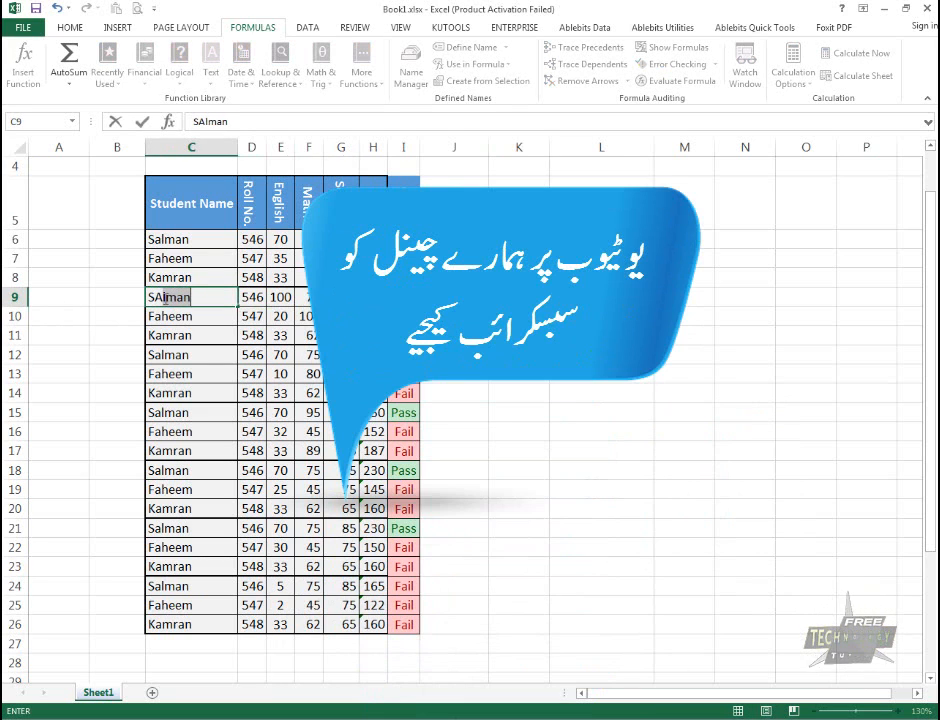
pyautogui.write('LMAN')
pyautogui.press('Return')
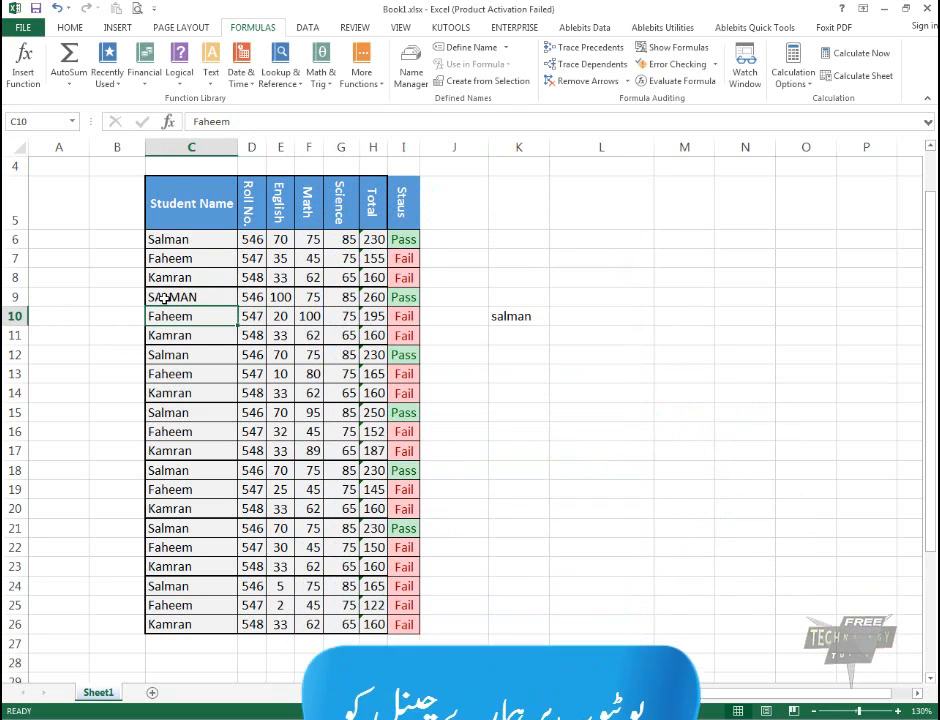
pyautogui.click(527, 316)
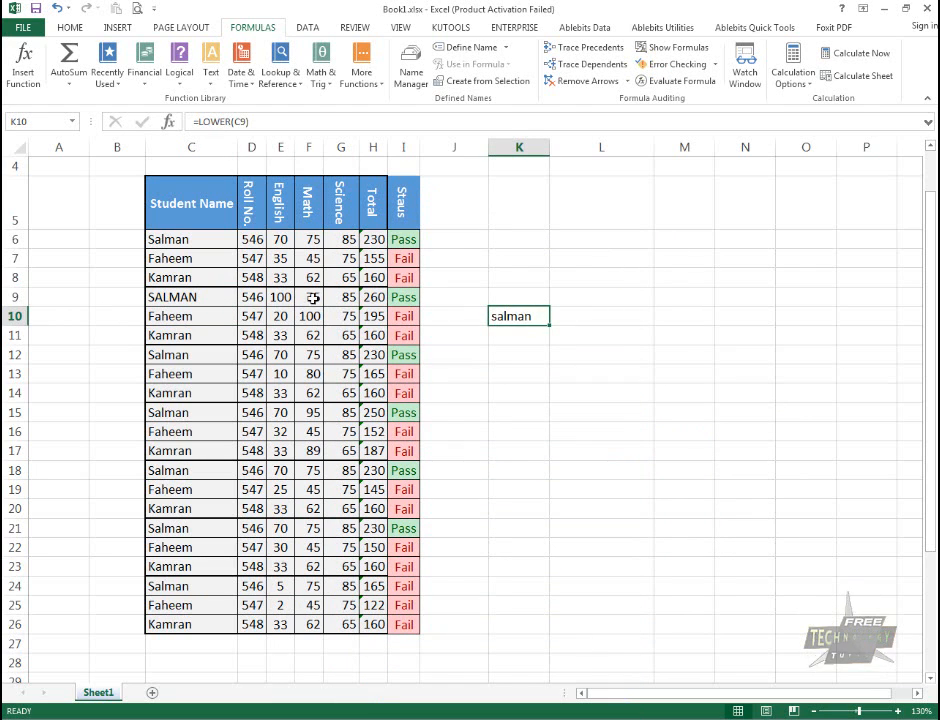
pyautogui.click(185, 297)
pyautogui.click(520, 317)
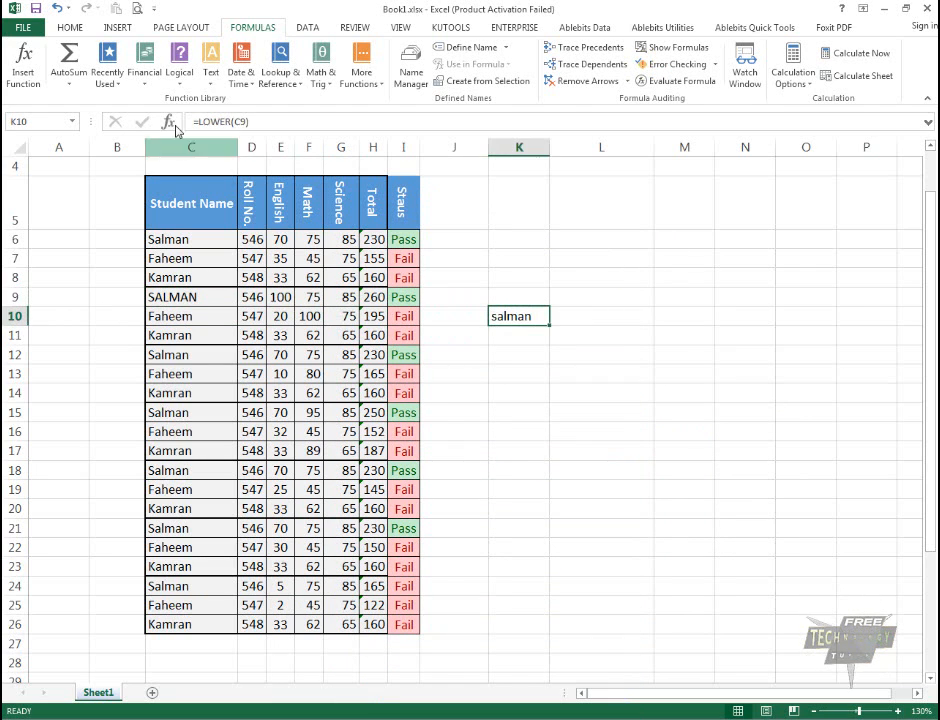
# Retype the student name in C9 with a lowercase initial and capitals after it, and restore its normal capitalisation.
pyautogui.click(192, 298)
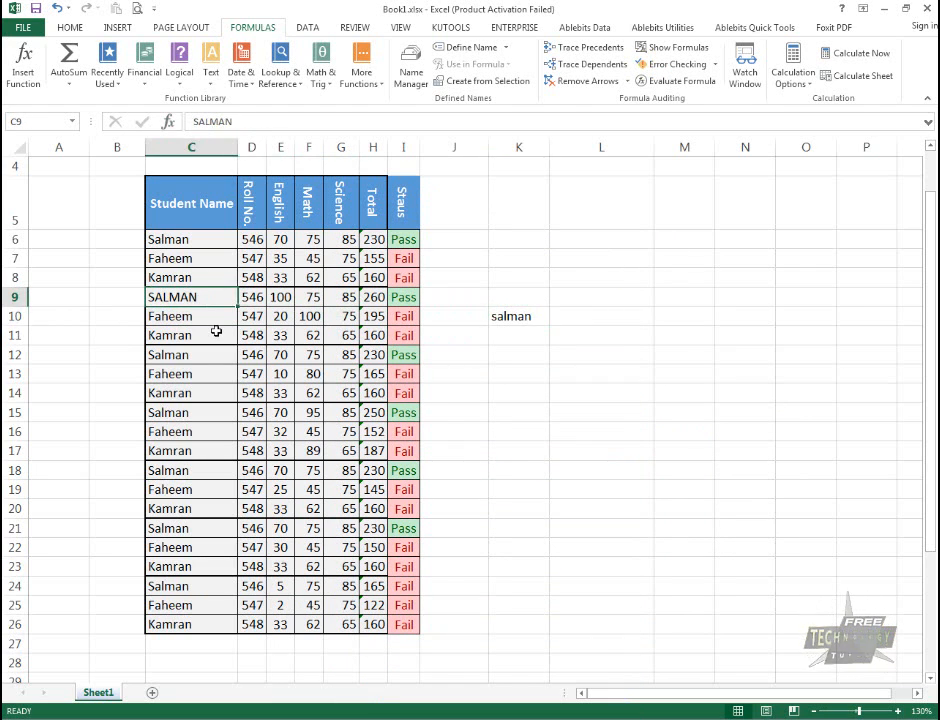
pyautogui.write('sALMAN')
pyautogui.press('Return')
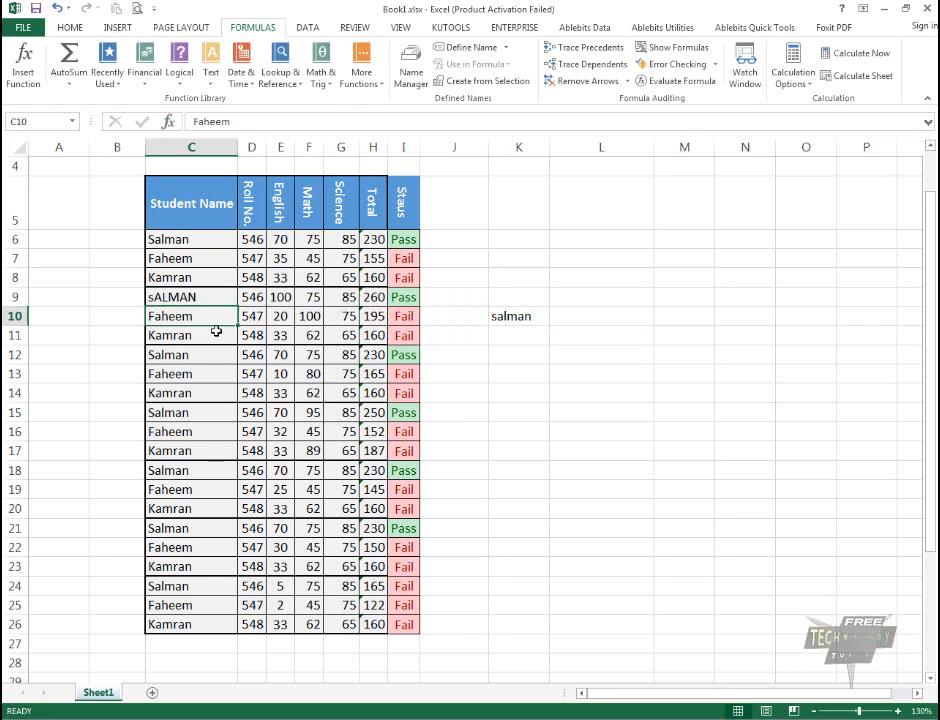
pyautogui.press('Up')
pyautogui.write('S')
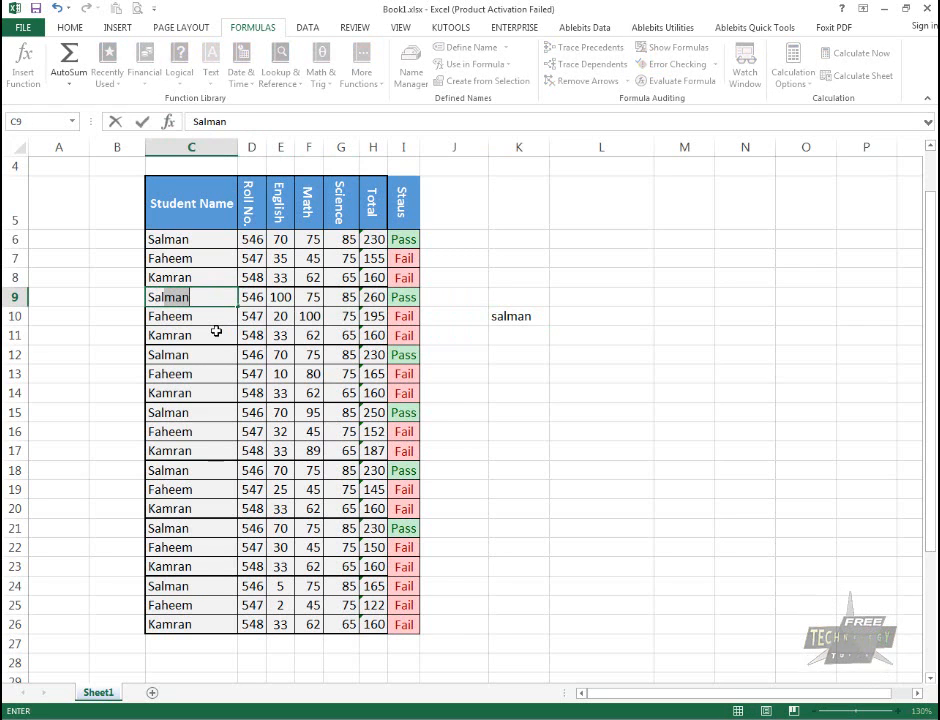
pyautogui.press('Return')
# Clear the LOWER formula from cell K10.
pyautogui.press('Right')
pyautogui.press('Right')
pyautogui.press('Right')
pyautogui.press('Right')
pyautogui.press('Right')
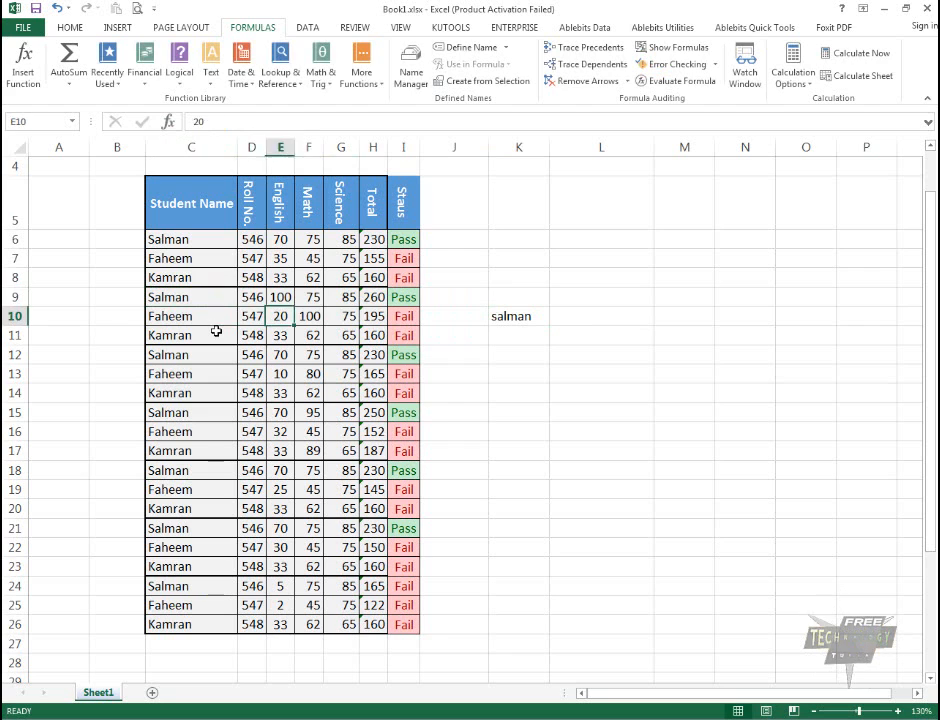
pyautogui.press('Right')
pyautogui.press('Right')
pyautogui.press('Right')
pyautogui.press('Delete')
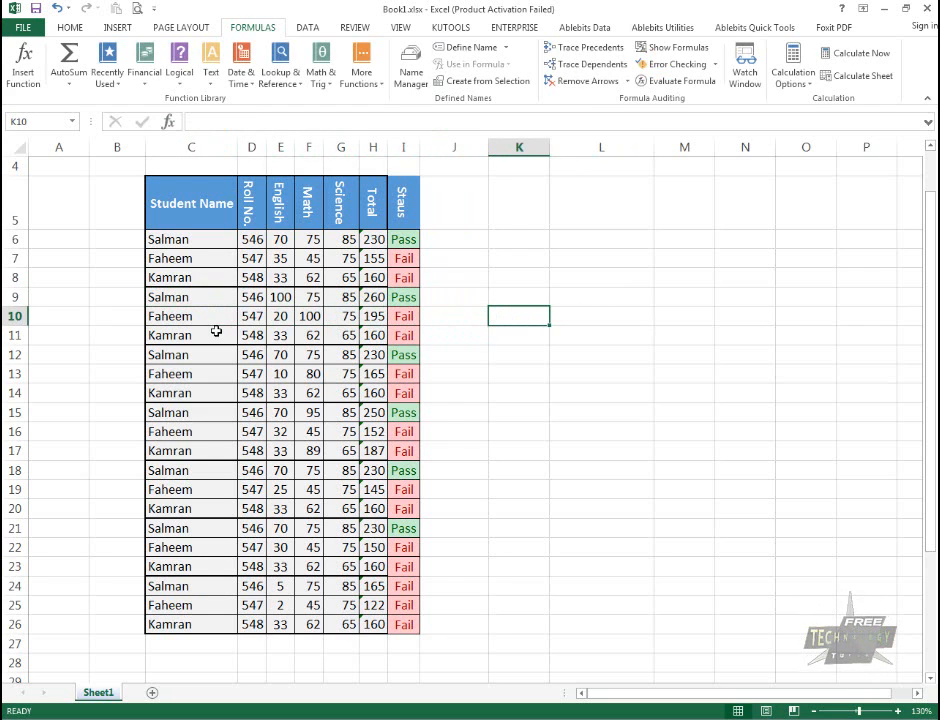
# Insert the Text function RIGHT in cell K10 with C10 as its text and 3 as the number of characters.
pyautogui.click(211, 62)
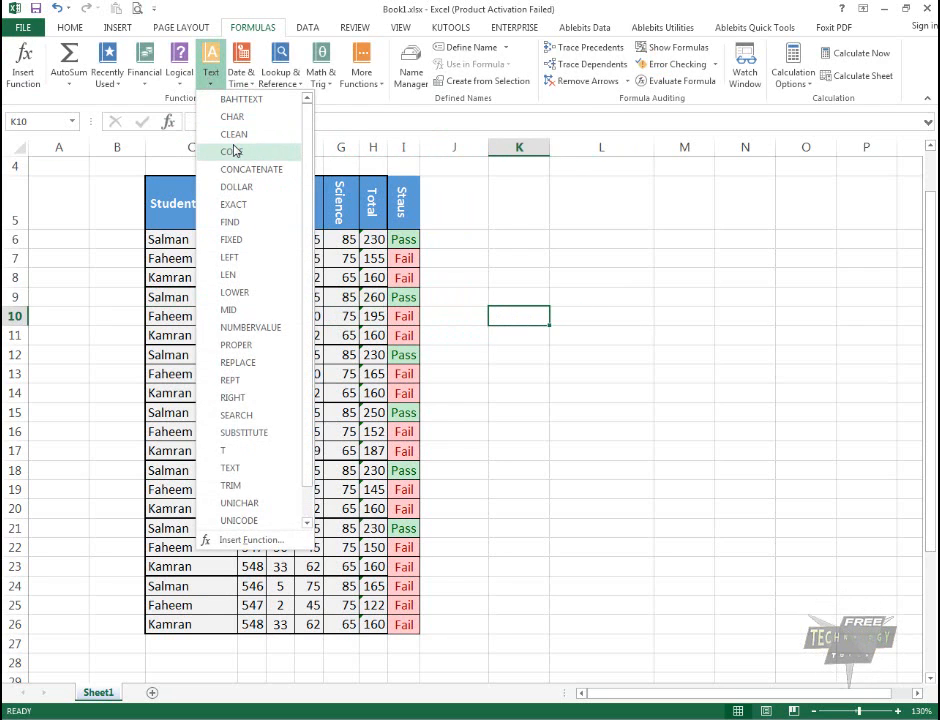
pyautogui.scroll(-1, 264, 245)
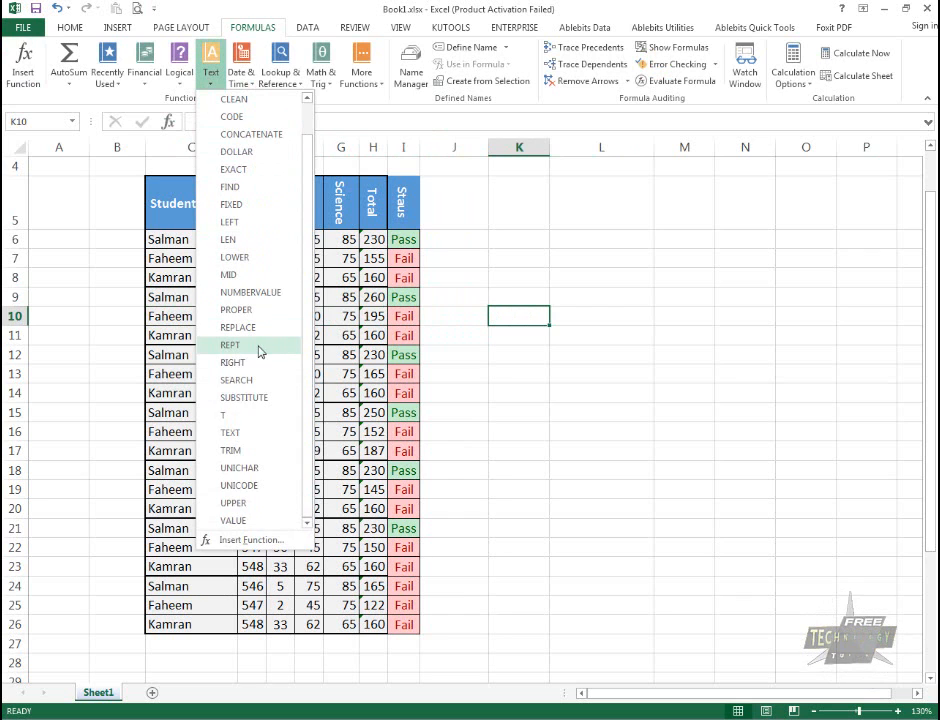
pyautogui.click(250, 362)
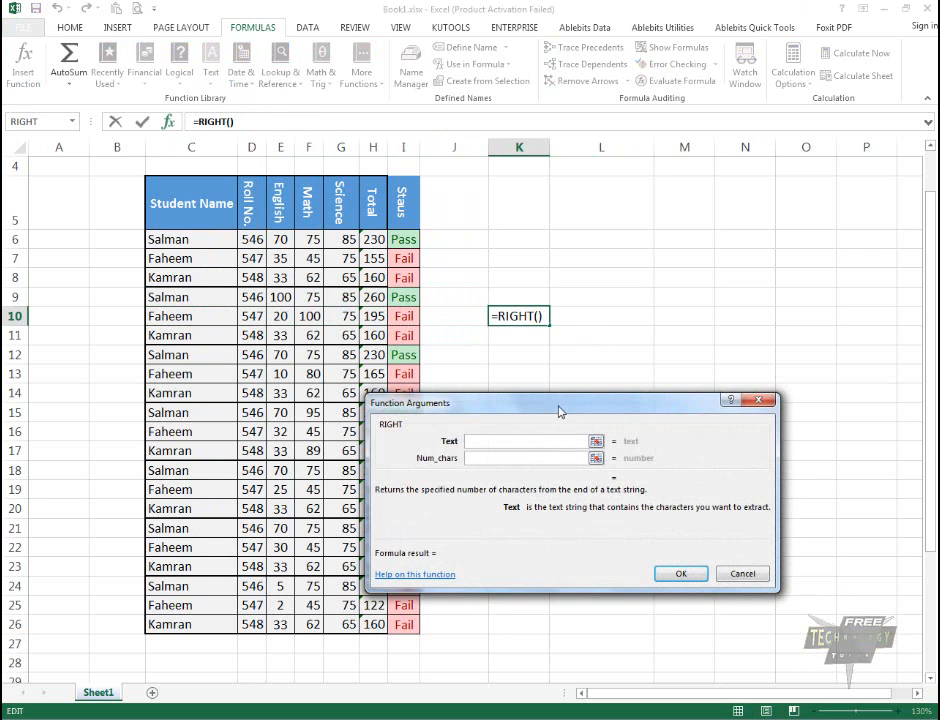
pyautogui.moveTo(559, 410); pyautogui.dragTo(603, 390)
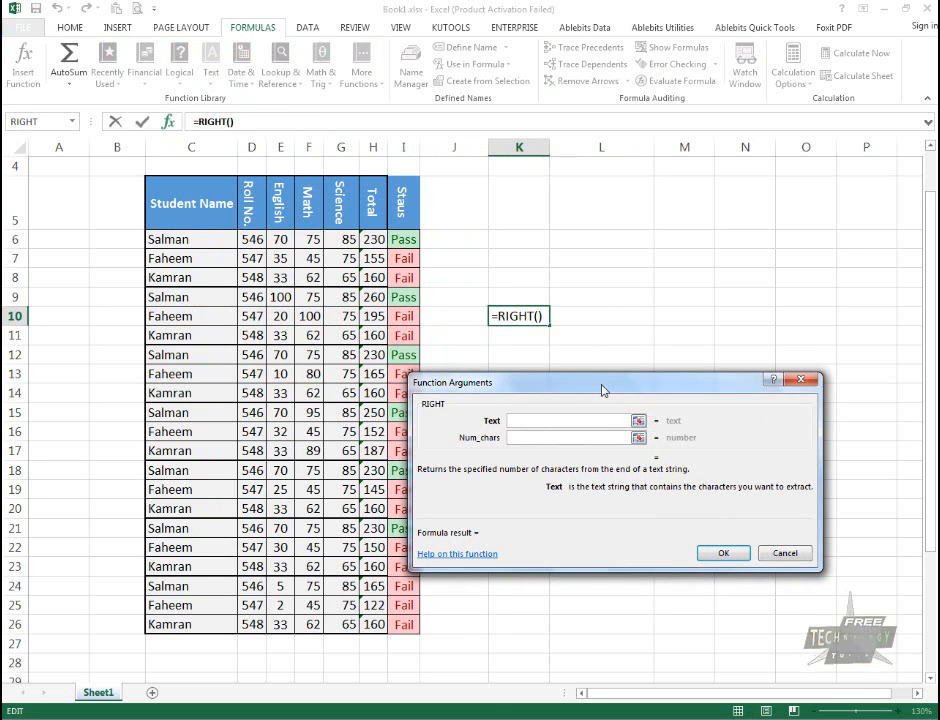
pyautogui.click(183, 316)
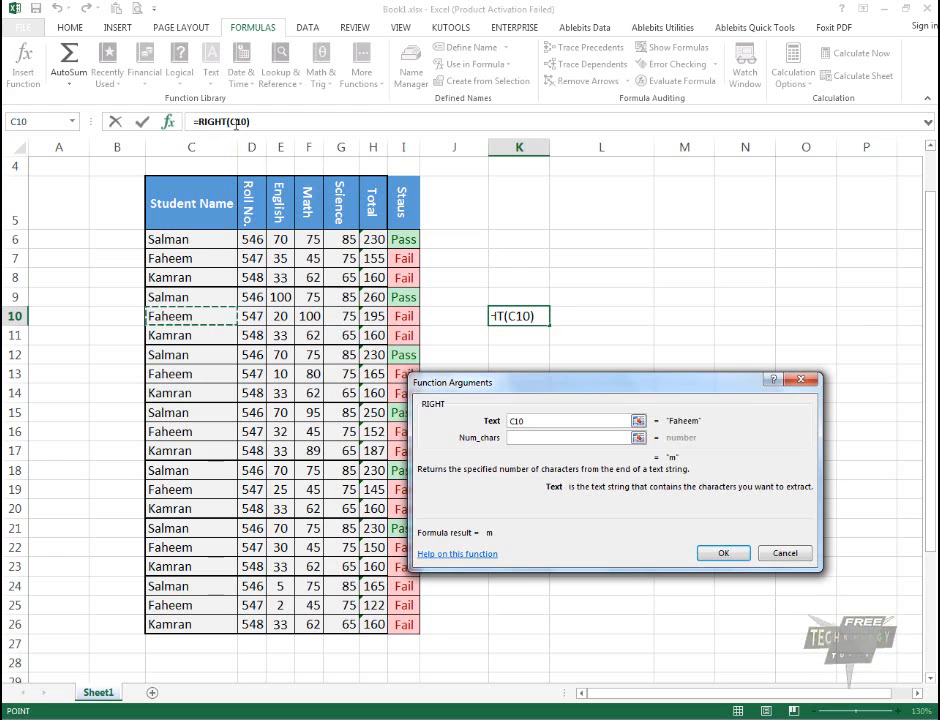
pyautogui.click(554, 439)
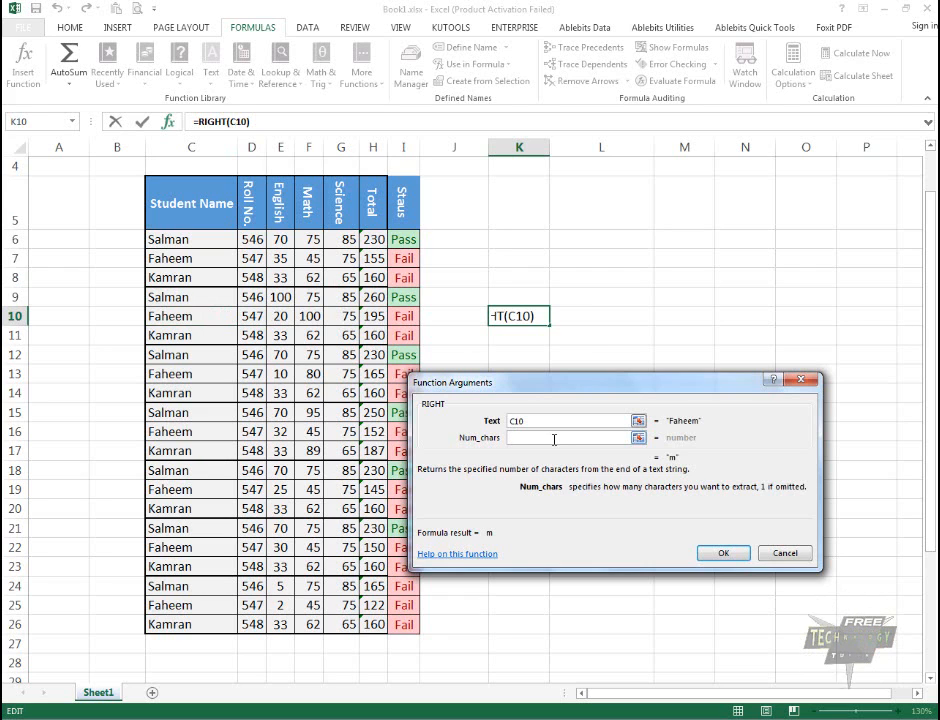
pyautogui.write('3')
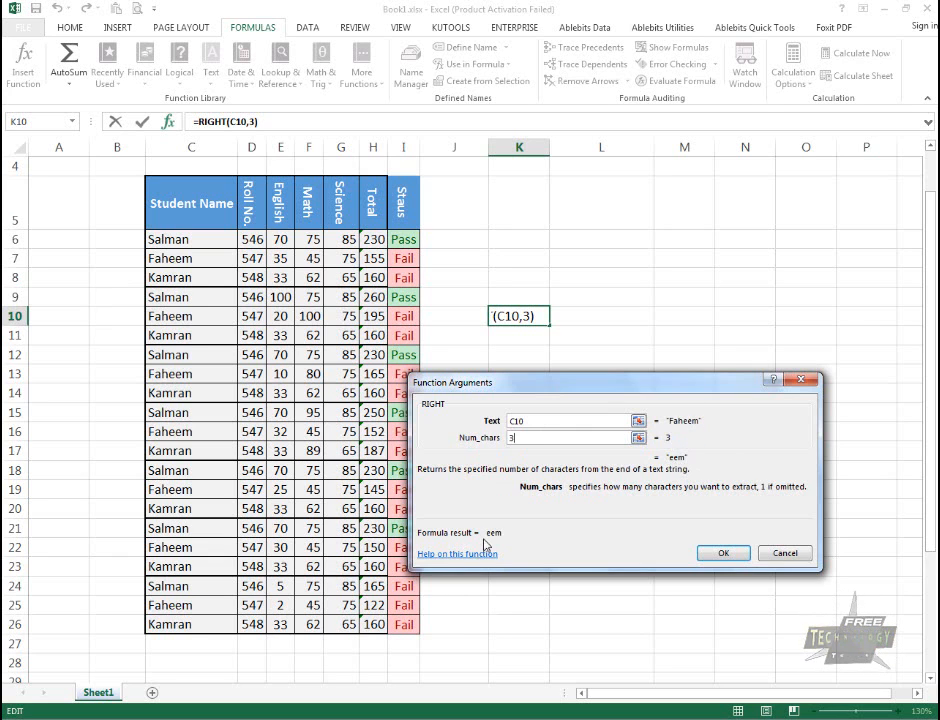
pyautogui.click(717, 551)
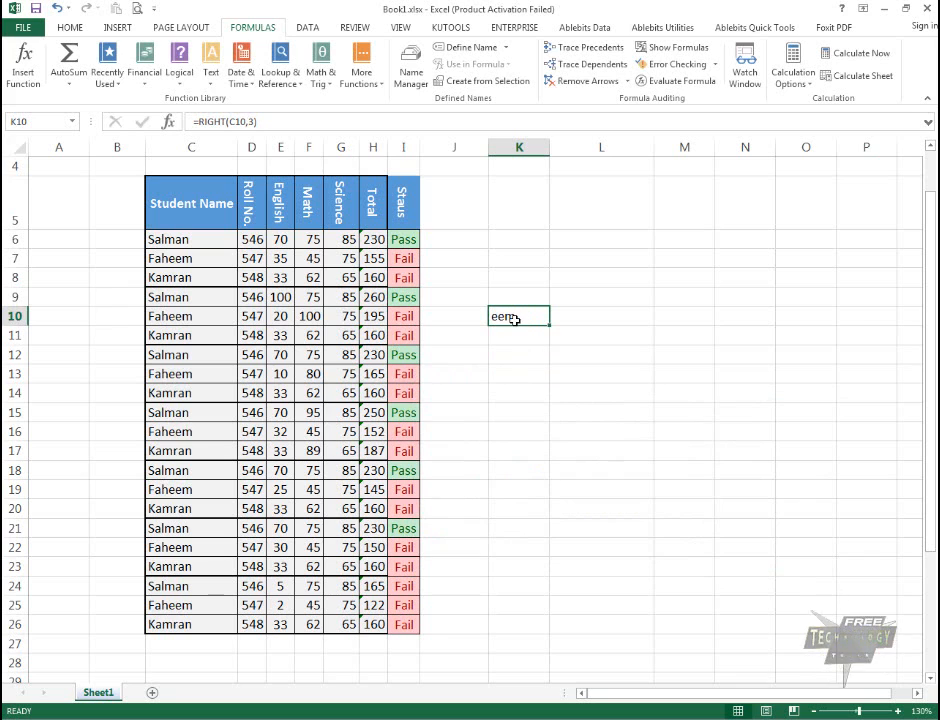
# Compare the student name in C10 with the RIGHT formula in K10, and clear the formula from K10.
pyautogui.click(162, 318)
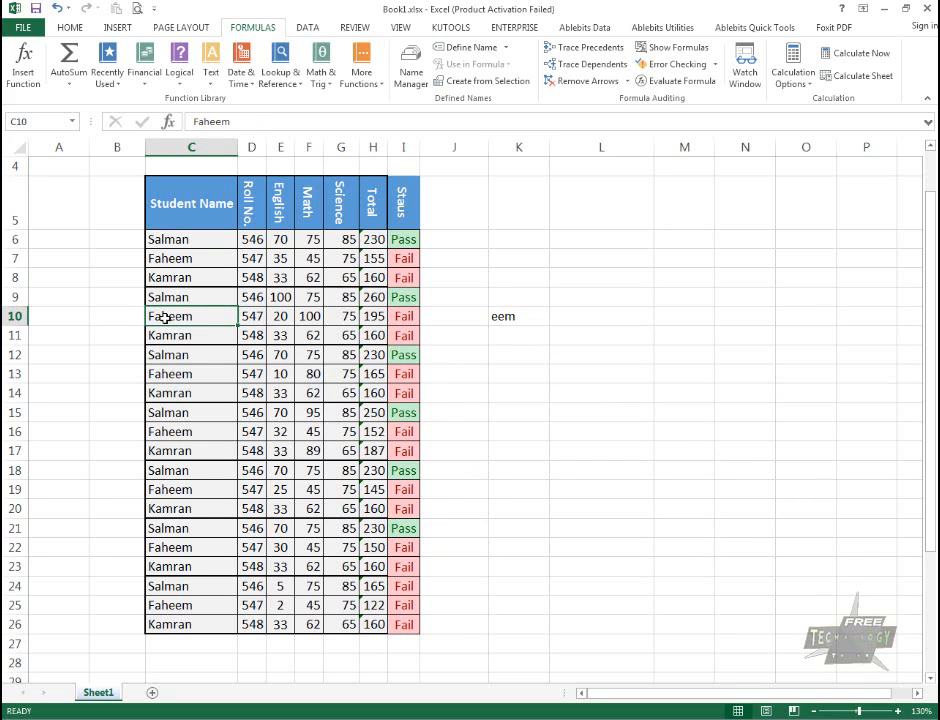
pyautogui.click(504, 317)
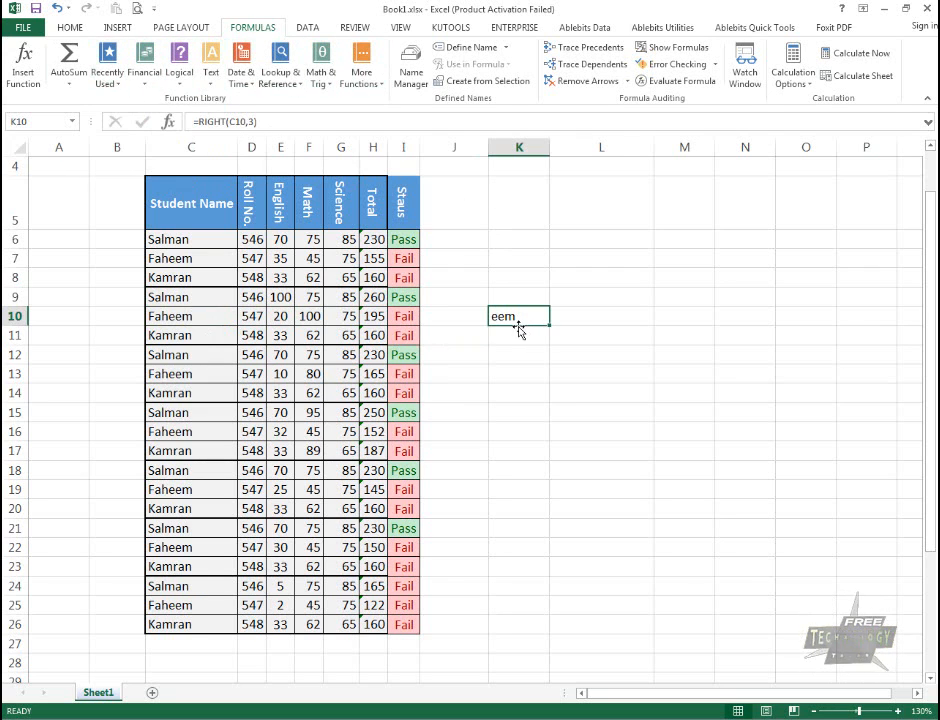
pyautogui.press('Delete')
# View the arguments and description of the Logical function AND for cell K10, and dismiss it without inserting.
pyautogui.click(180, 68)
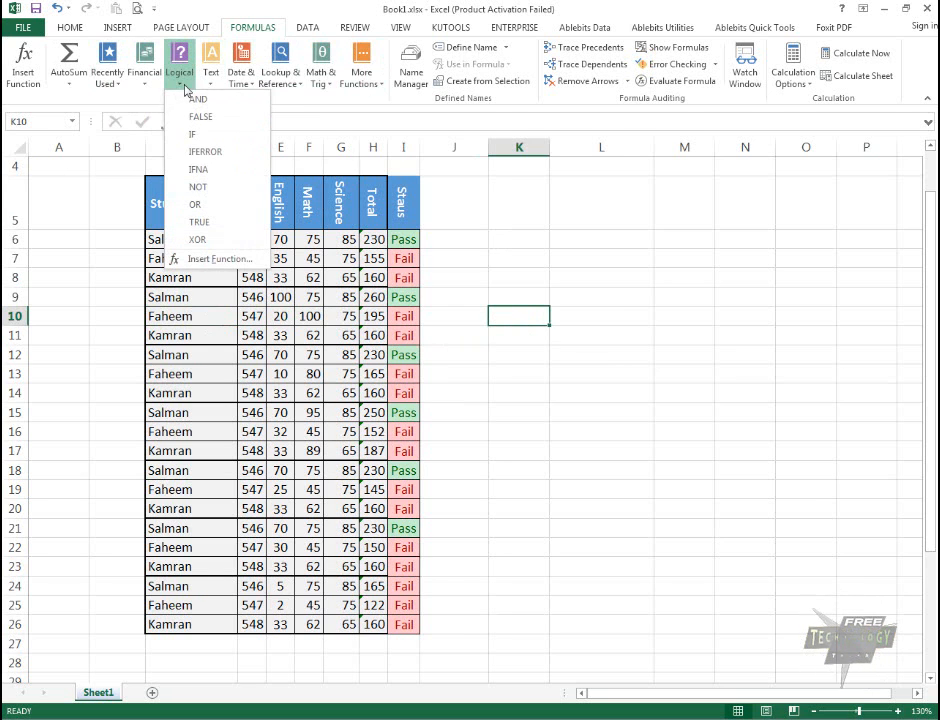
pyautogui.click(201, 99)
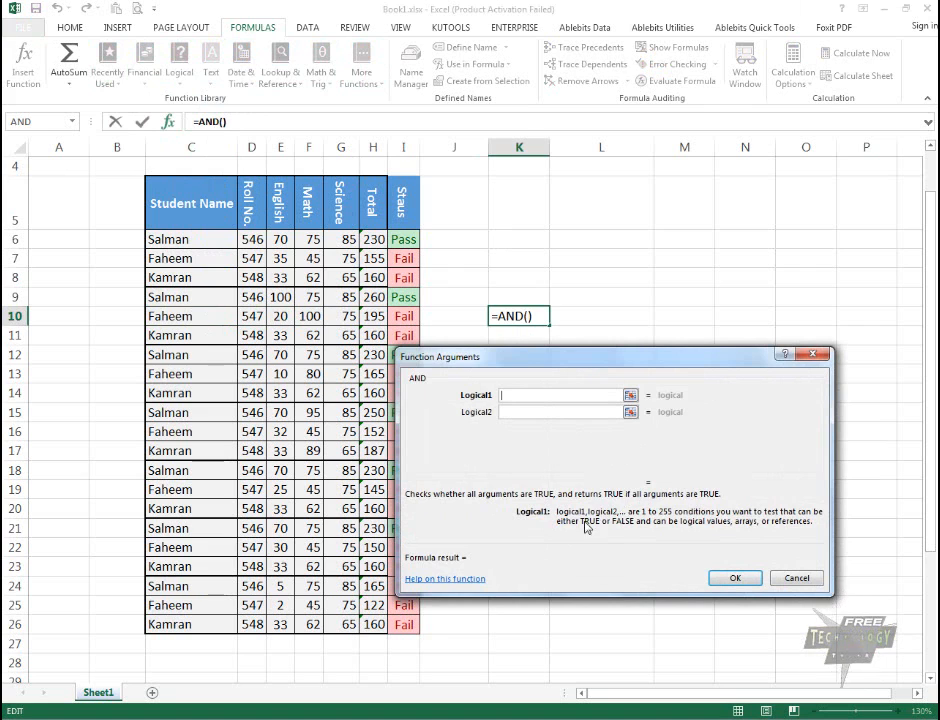
pyautogui.click(797, 578)
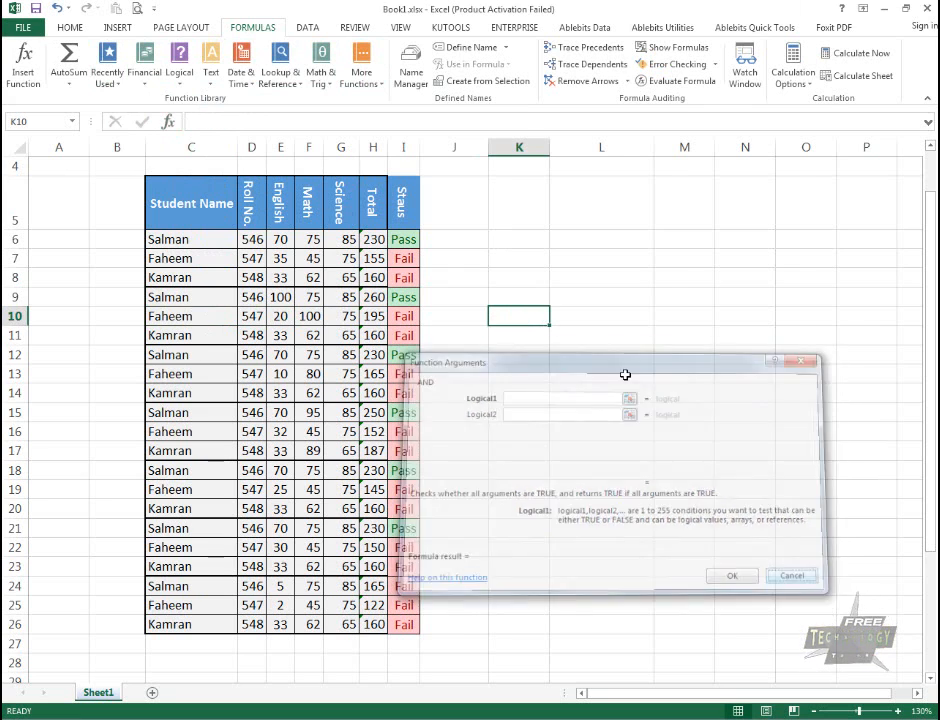